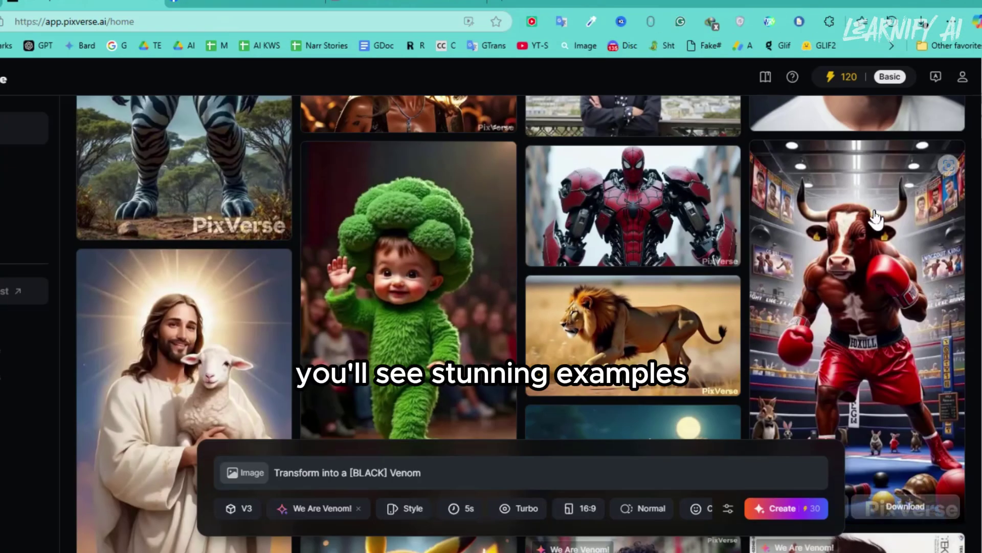
Step: Open the bull-boxing example and highlight its prompt 'Transform into a [BLACK] Venom'
{"action": "left_click", "coordinate": [859, 237]}
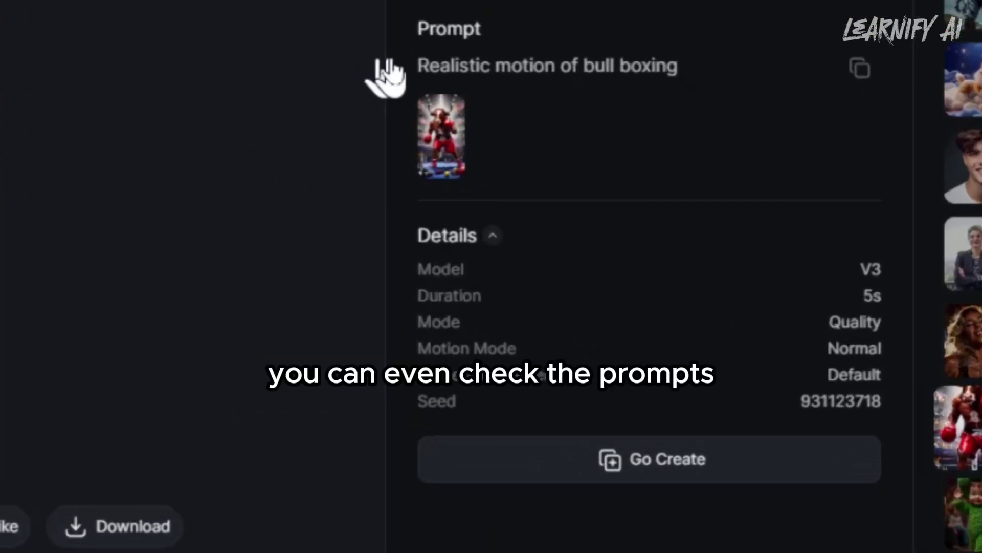
{"action": "left_click_drag", "start_coordinate": [509, 74], "coordinate": [754, 193]}
{"action": "left_click", "coordinate": [591, 193]}
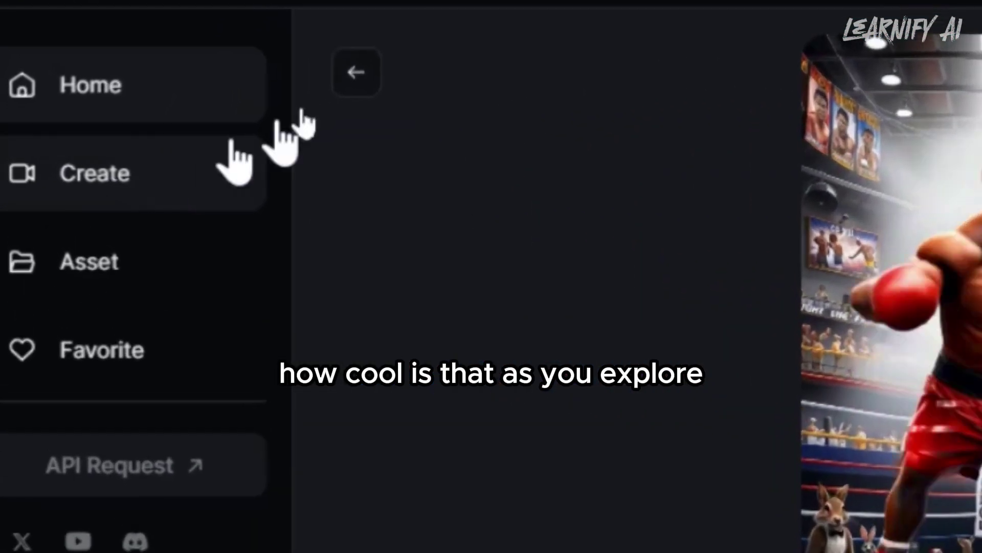
Step: Visit the Create, Asset and Favorite pages, then open My Plan showing 120 credits
{"action": "left_click", "coordinate": [233, 154]}
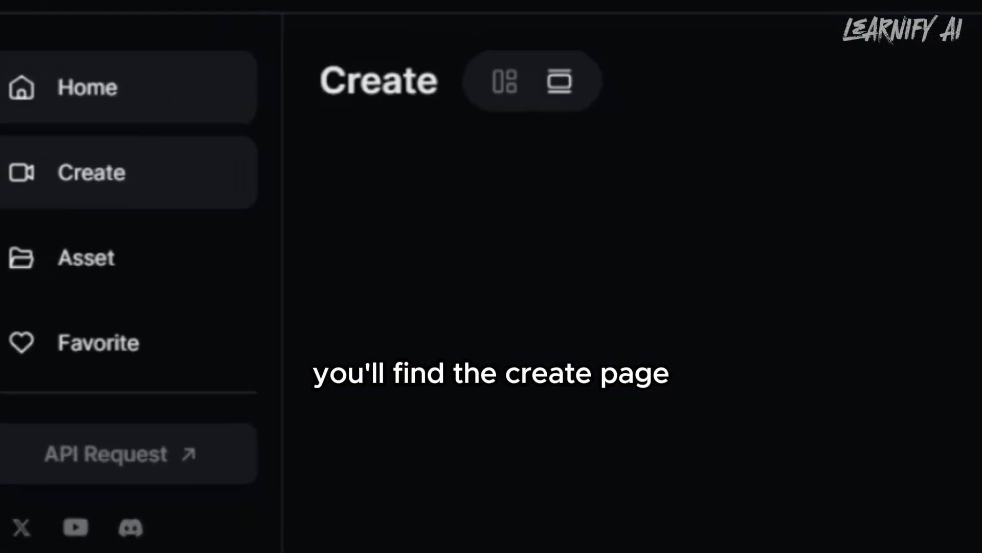
{"action": "left_click", "coordinate": [92, 246]}
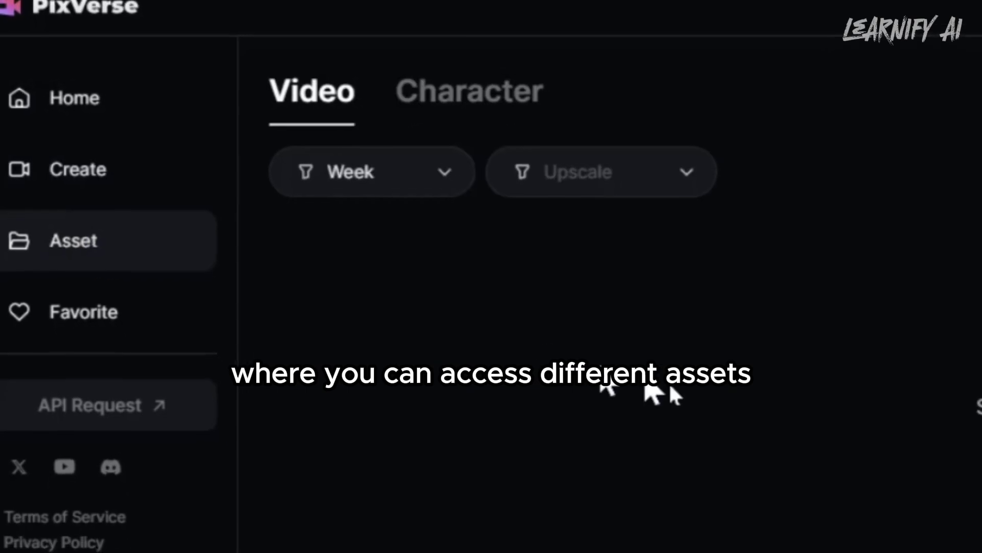
{"action": "left_click", "coordinate": [64, 294]}
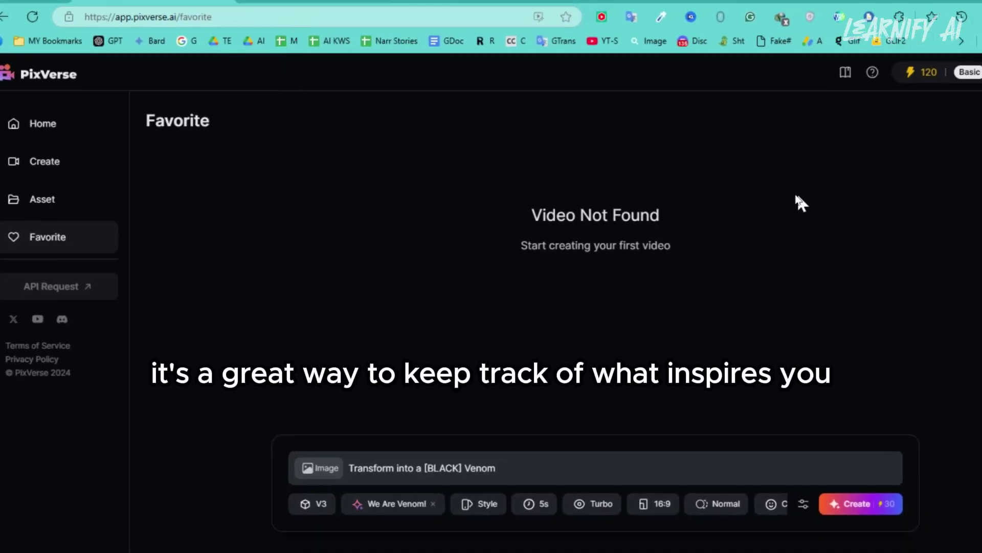
{"action": "left_click", "coordinate": [917, 77]}
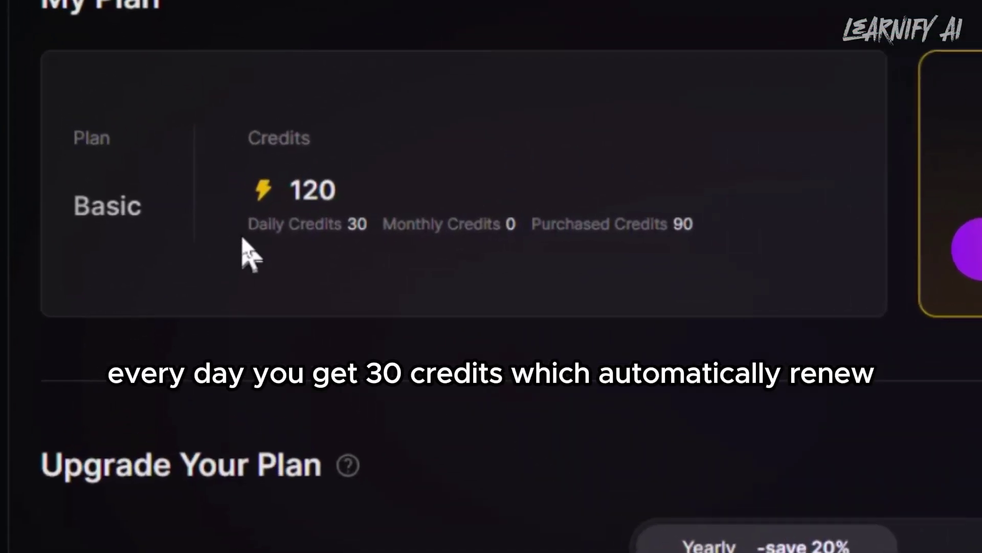
Step: Highlight Daily Credits 30, then Premium's $48/month, 15000 monthly credits and watermark removal
{"action": "left_click_drag", "start_coordinate": [252, 228], "coordinate": [401, 237]}
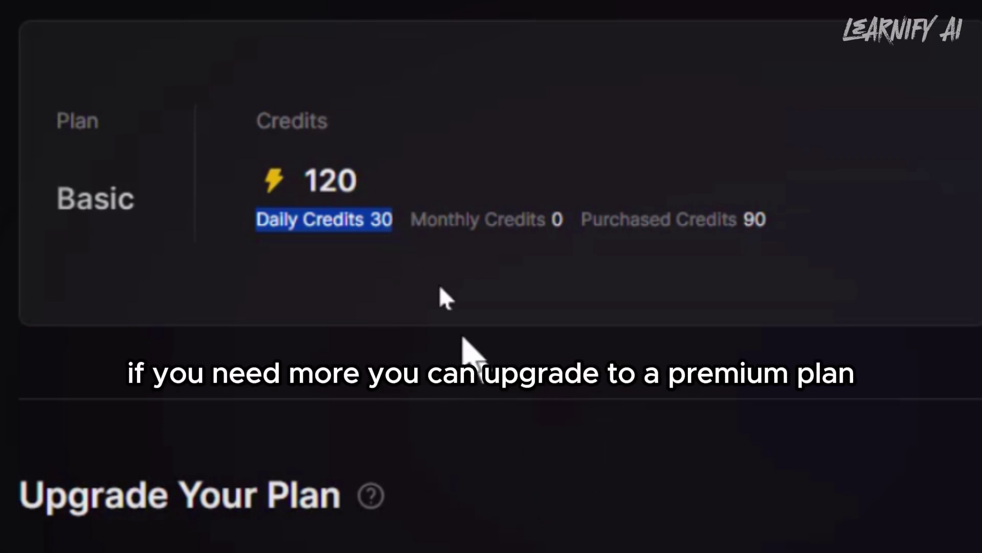
{"action": "scroll", "coordinate": [410, 195], "scroll_direction": "down", "scroll_amount": 5}
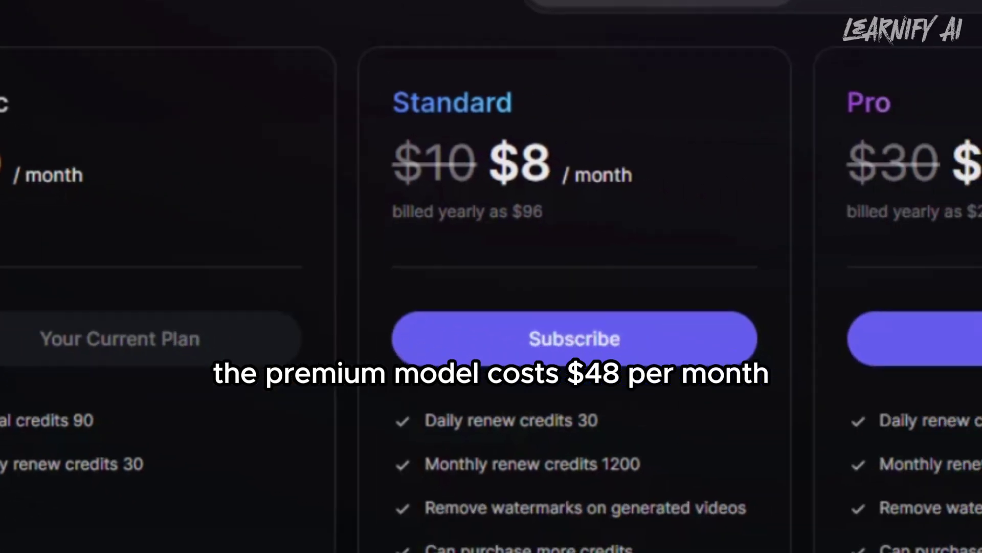
{"action": "left_click_drag", "start_coordinate": [729, 90], "coordinate": [943, 125]}
{"action": "left_click", "coordinate": [754, 348]}
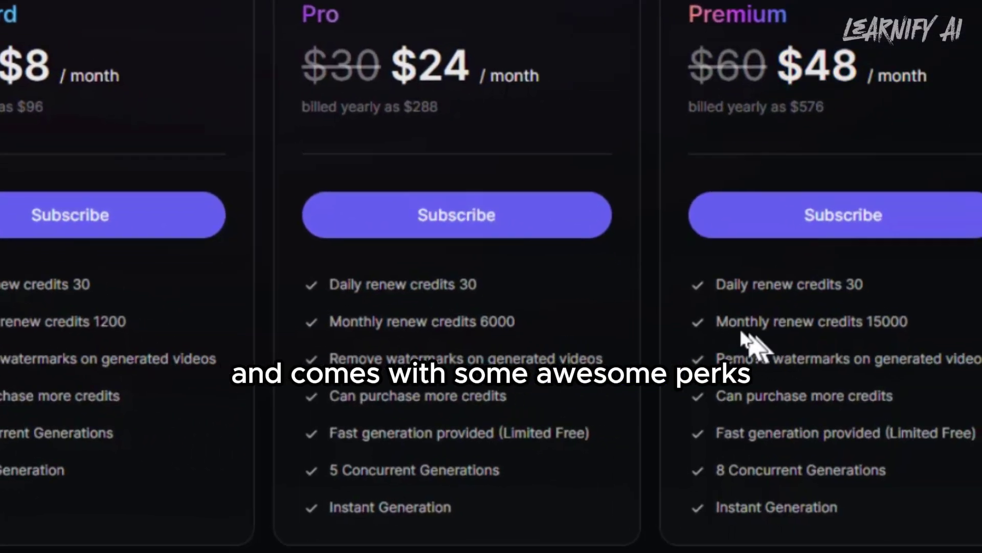
{"action": "left_click_drag", "start_coordinate": [716, 284], "coordinate": [920, 290]}
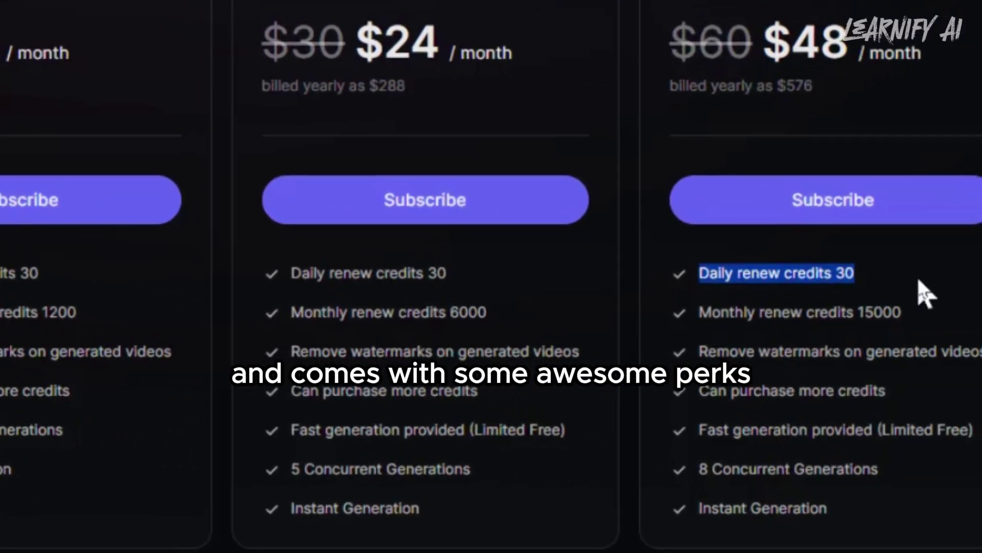
{"action": "left_click_drag", "start_coordinate": [728, 321], "coordinate": [947, 337]}
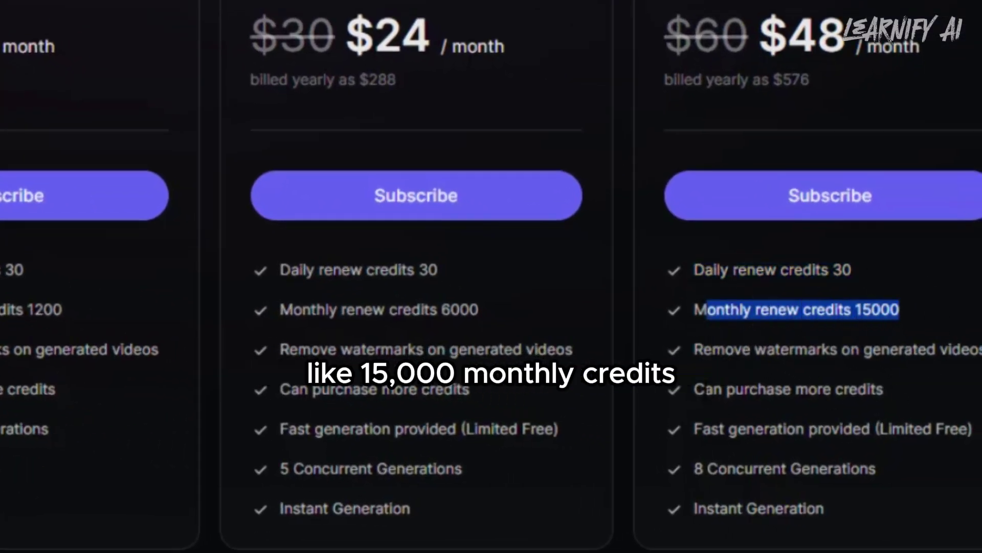
{"action": "left_click_drag", "start_coordinate": [695, 352], "coordinate": [979, 359]}
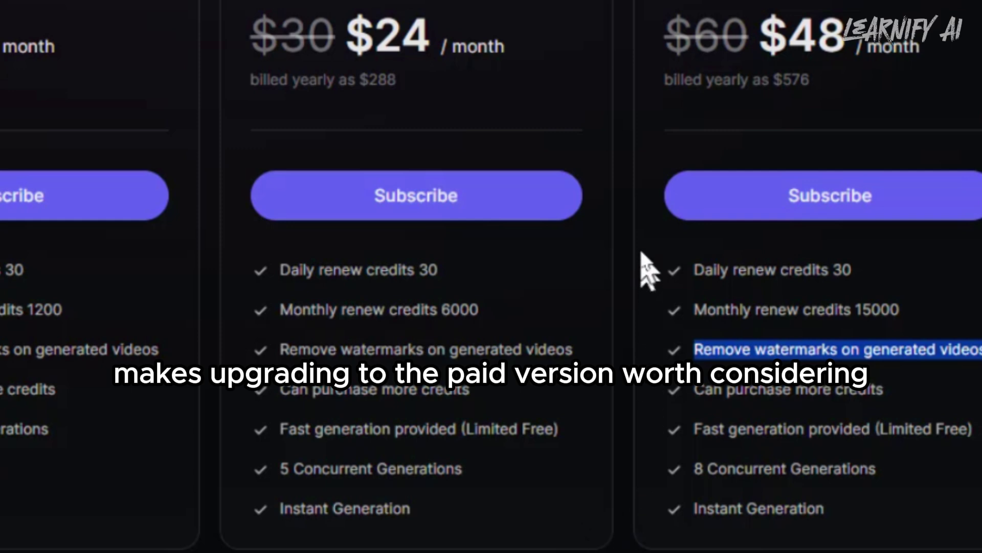
Step: Highlight the Standard plan's $8/month price, 30 daily and 1200 monthly credits, and watermark removal
{"action": "left_click_drag", "start_coordinate": [289, 22], "coordinate": [396, 23]}
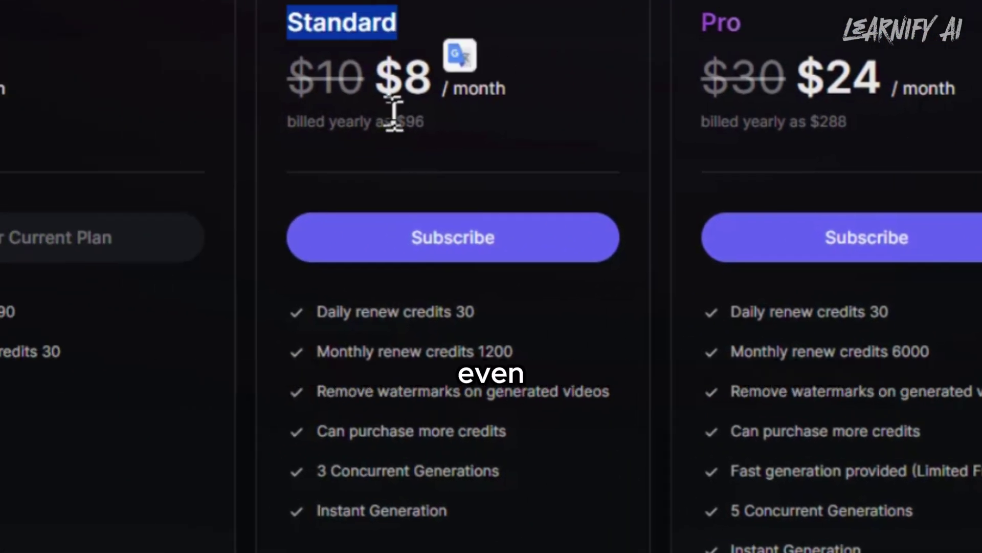
{"action": "left_click_drag", "start_coordinate": [375, 77], "coordinate": [539, 86]}
{"action": "left_click", "coordinate": [566, 161]}
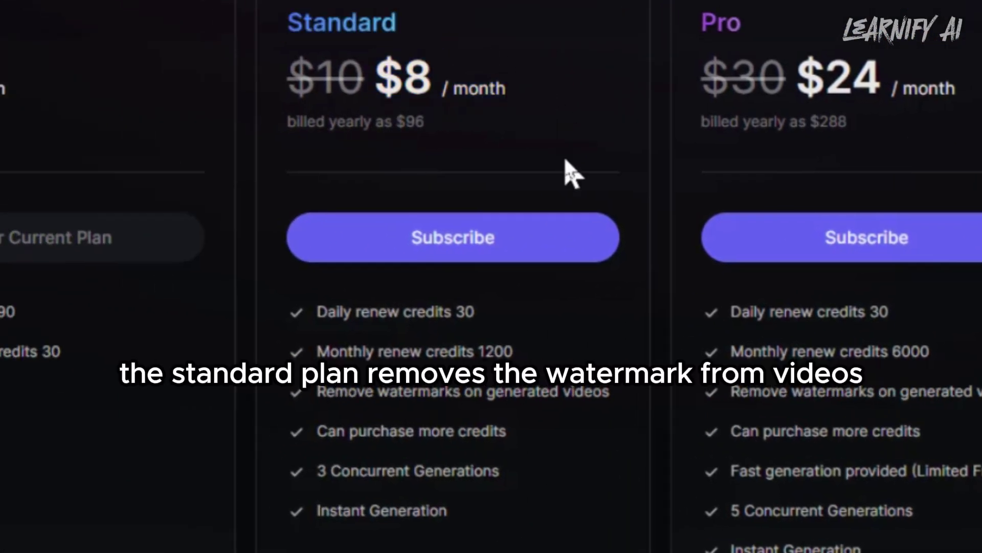
{"action": "triple_click", "coordinate": [323, 321]}
{"action": "left_click_drag", "start_coordinate": [318, 352], "coordinate": [489, 353]}
{"action": "left_click_drag", "start_coordinate": [317, 392], "coordinate": [610, 393]}
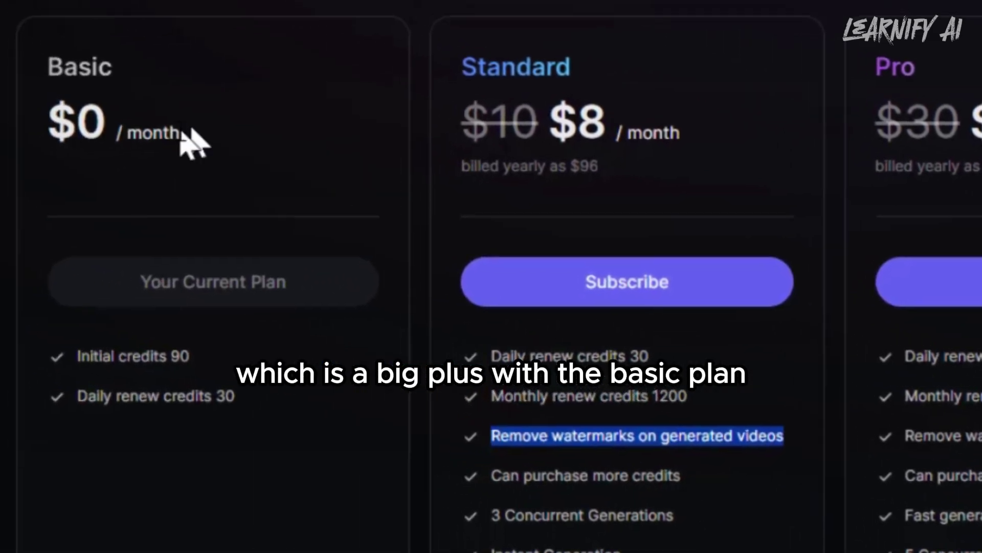
Step: Highlight the Basic plan's $0/month price, 90 initial credits and 30 daily renew credits
{"action": "left_click_drag", "start_coordinate": [51, 123], "coordinate": [197, 153]}
{"action": "left_click_drag", "start_coordinate": [51, 67], "coordinate": [137, 67]}
{"action": "left_click", "coordinate": [306, 177]}
{"action": "left_click_drag", "start_coordinate": [51, 359], "coordinate": [260, 364]}
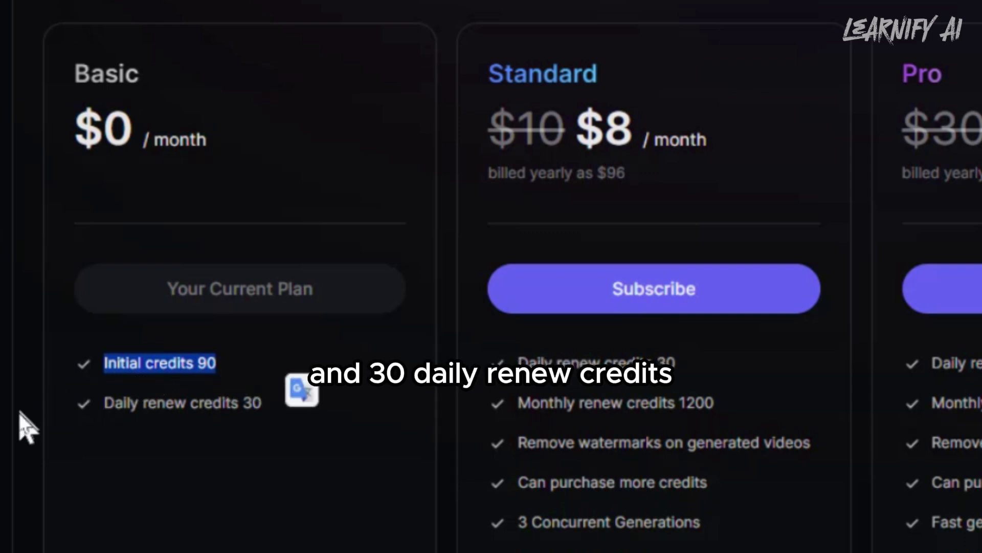
{"action": "left_click_drag", "start_coordinate": [56, 404], "coordinate": [320, 428]}
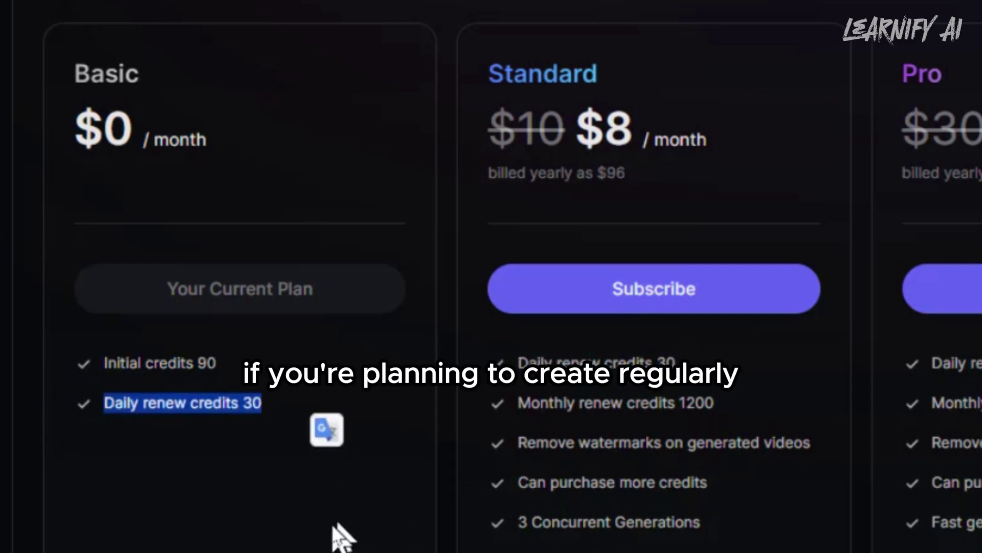
{"action": "left_click", "coordinate": [334, 537]}
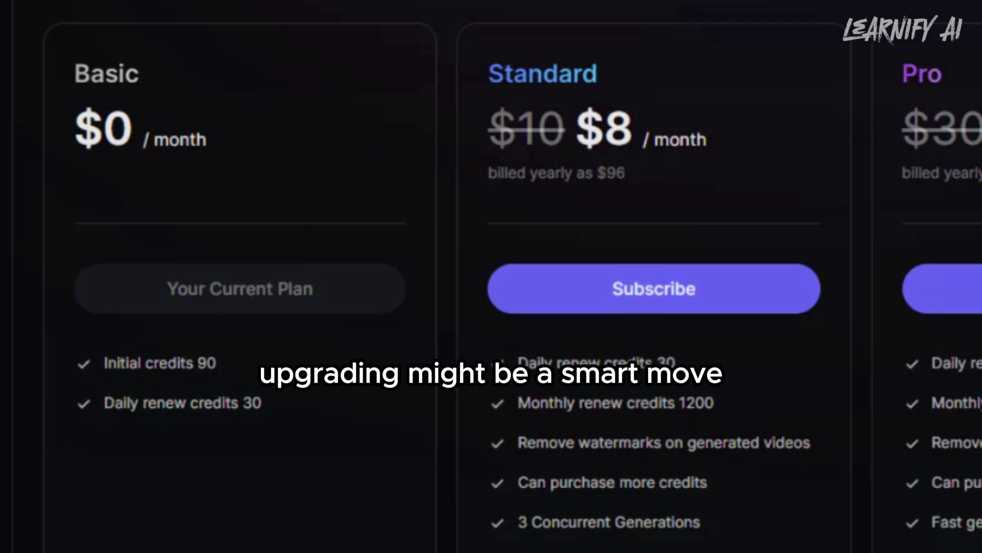
Step: Return Home, keep the V3 model, and scroll through effects like Venom, Hulk and Batman
{"action": "left_click", "coordinate": [45, 124]}
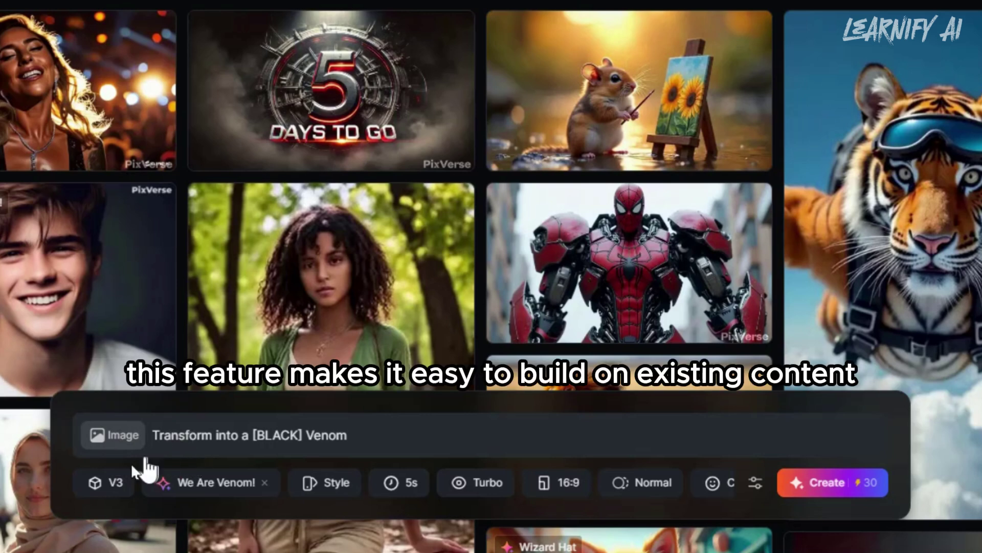
{"action": "left_click", "coordinate": [116, 486]}
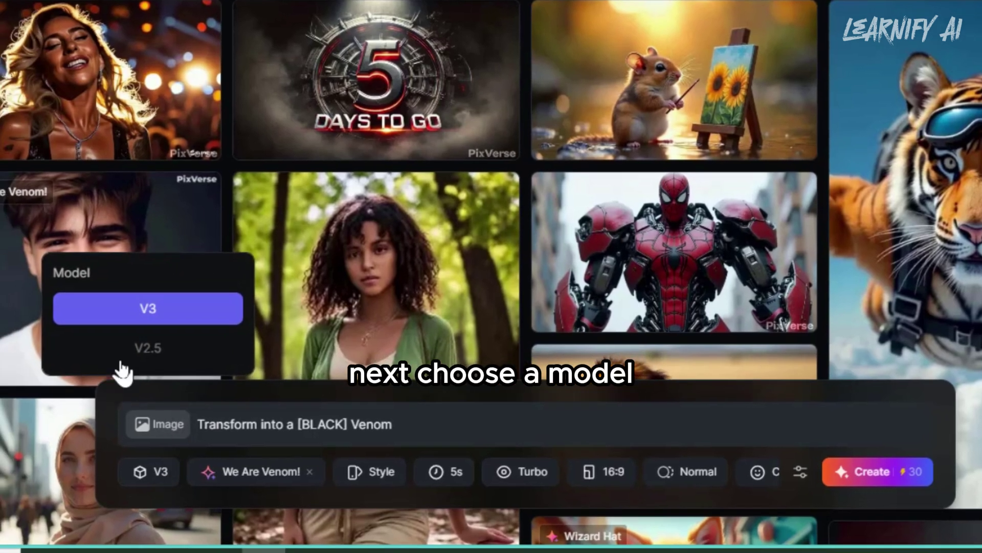
{"action": "left_click", "coordinate": [148, 313]}
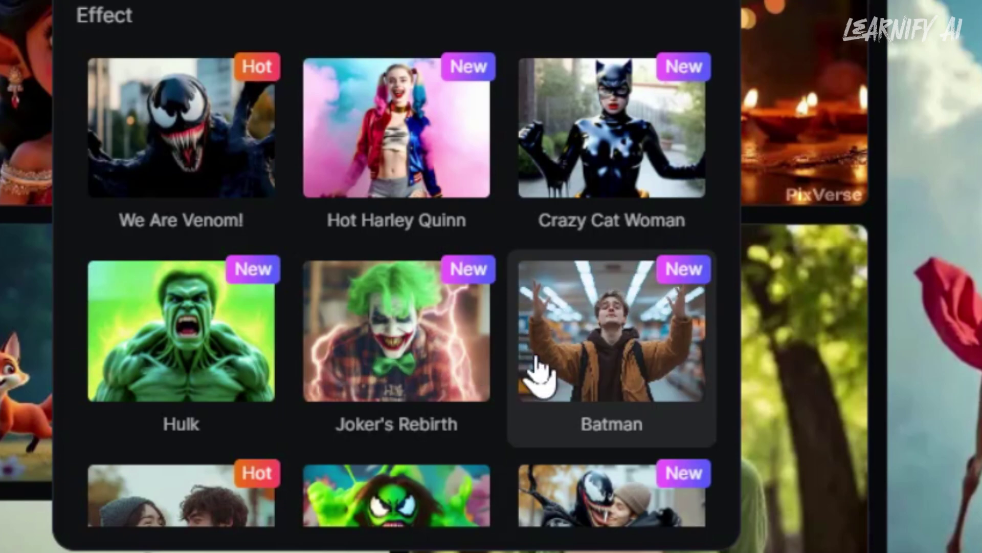
{"action": "scroll", "coordinate": [537, 379], "scroll_direction": "down", "scroll_amount": 3}
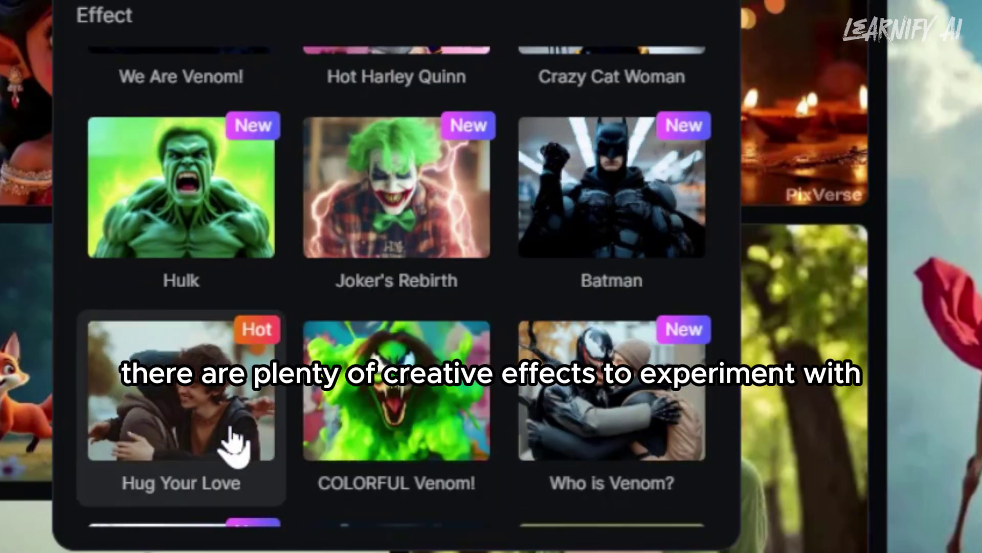
{"action": "scroll", "coordinate": [235, 440], "scroll_direction": "down", "scroll_amount": 5}
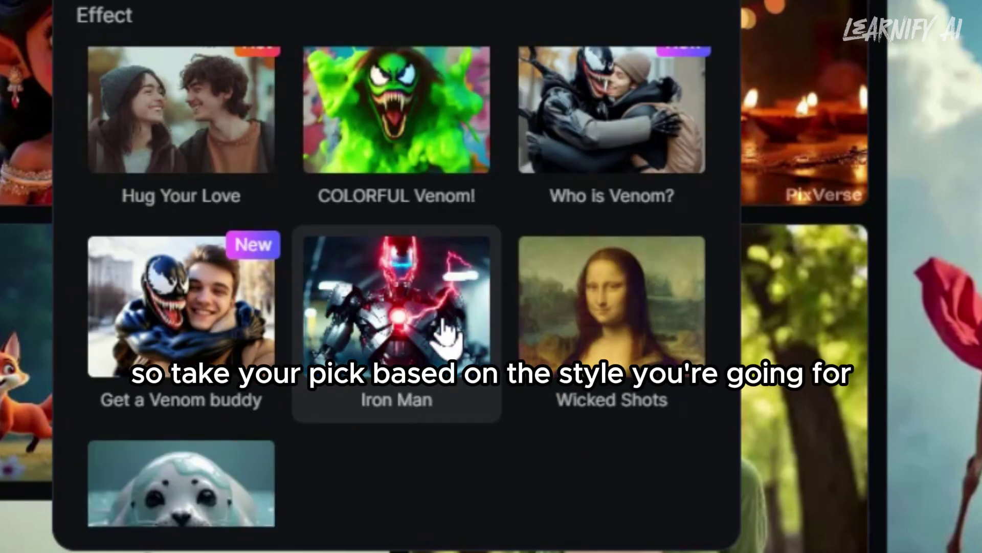
{"action": "scroll", "coordinate": [220, 333], "scroll_direction": "down", "scroll_amount": 2}
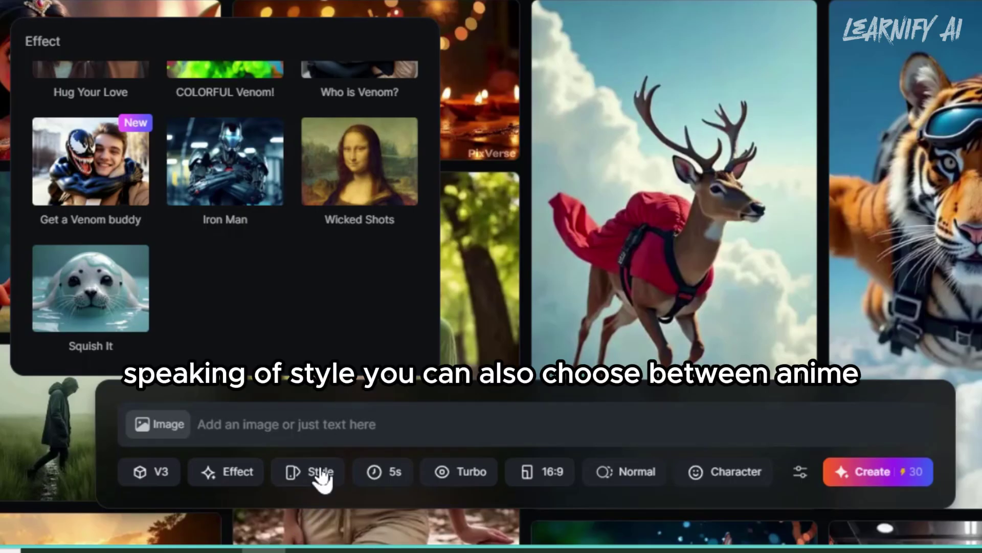
{"action": "left_click", "coordinate": [321, 478]}
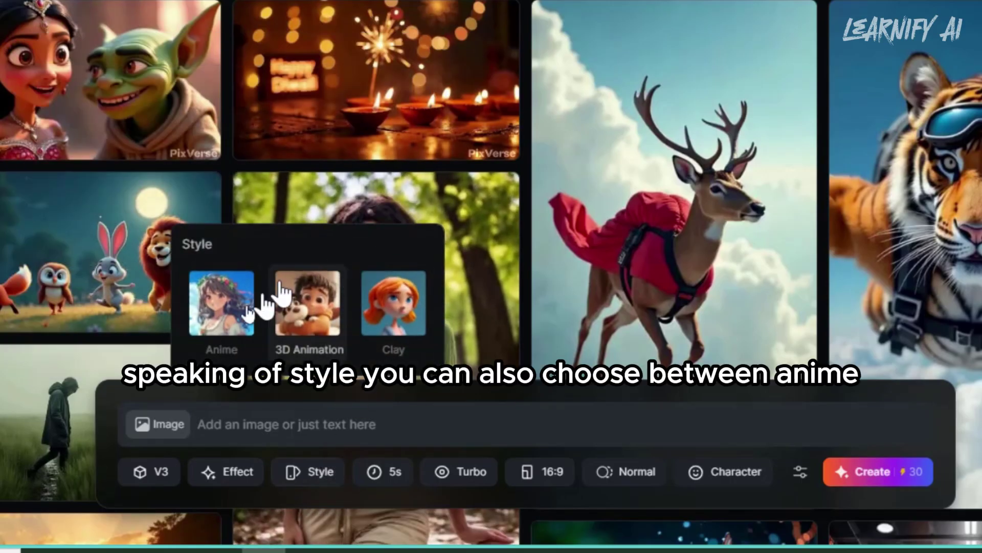
{"action": "left_click", "coordinate": [390, 480]}
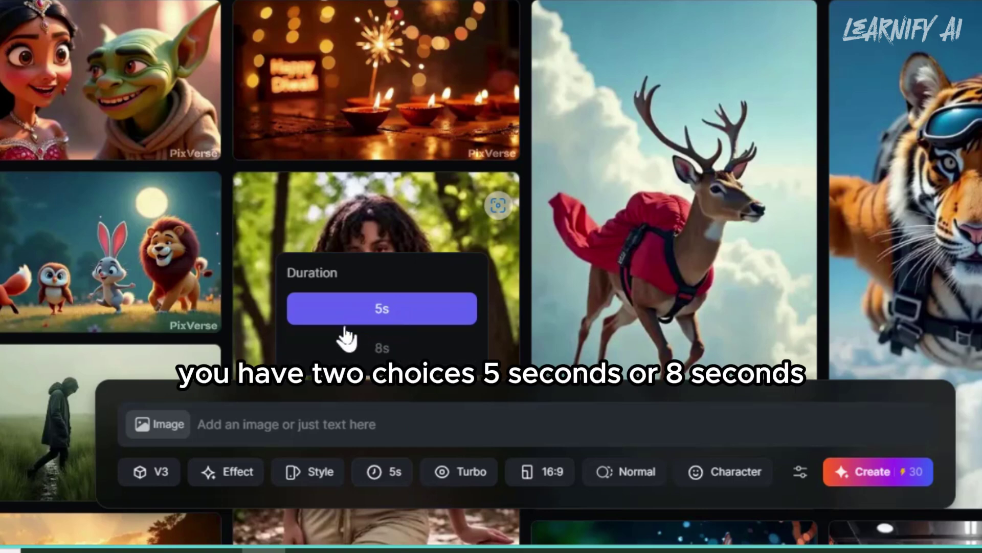
{"action": "left_click", "coordinate": [400, 354]}
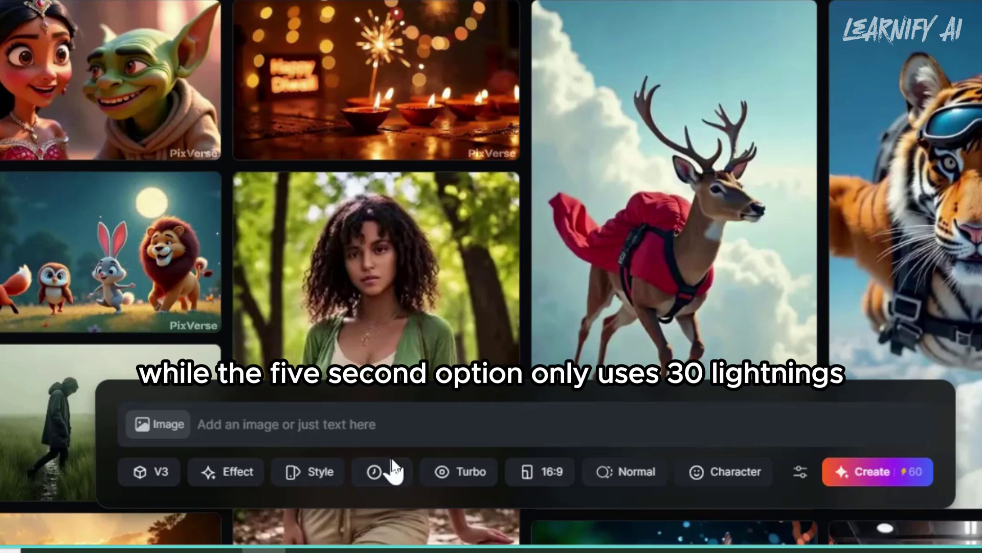
{"action": "left_click", "coordinate": [372, 486]}
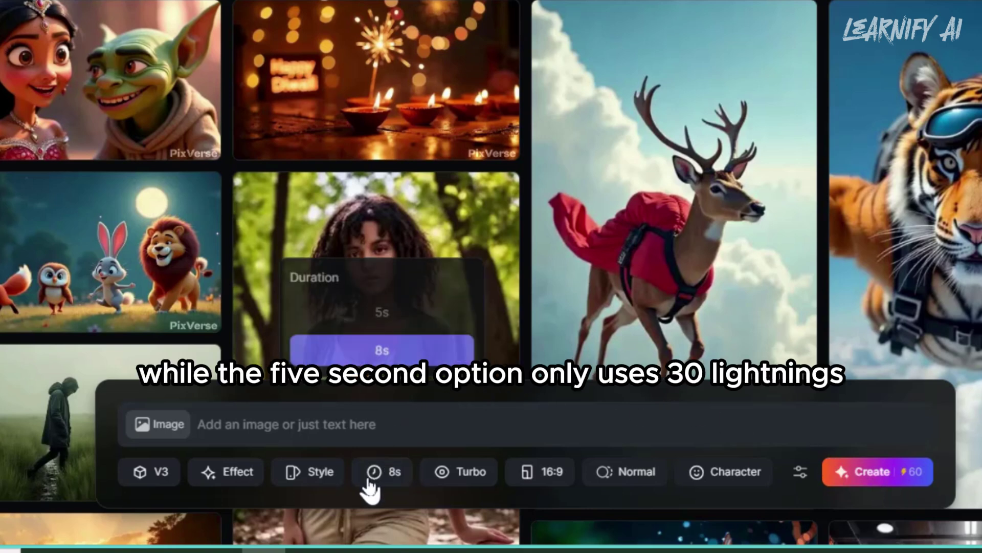
{"action": "left_click", "coordinate": [386, 318]}
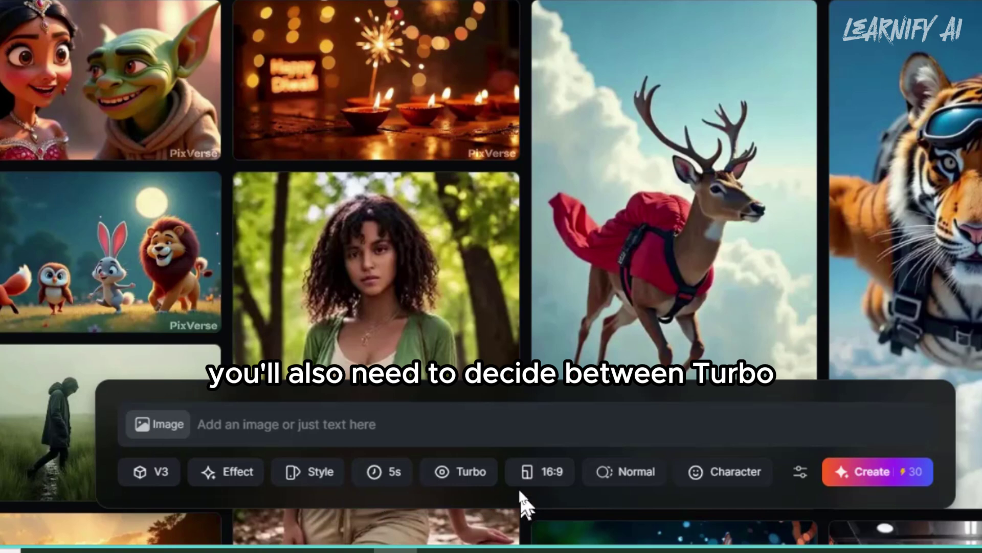
{"action": "left_click", "coordinate": [471, 485]}
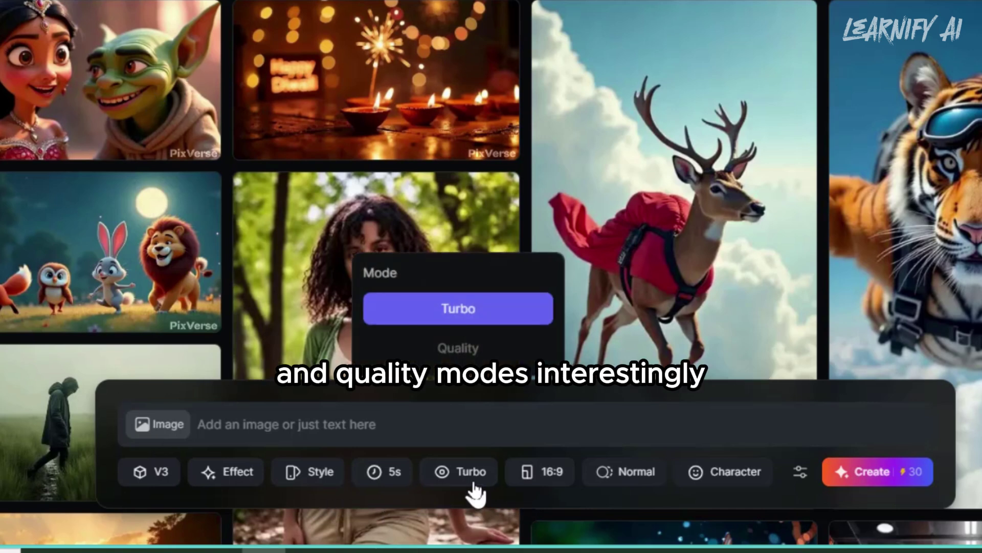
{"action": "left_click", "coordinate": [456, 313]}
{"action": "left_click", "coordinate": [539, 483]}
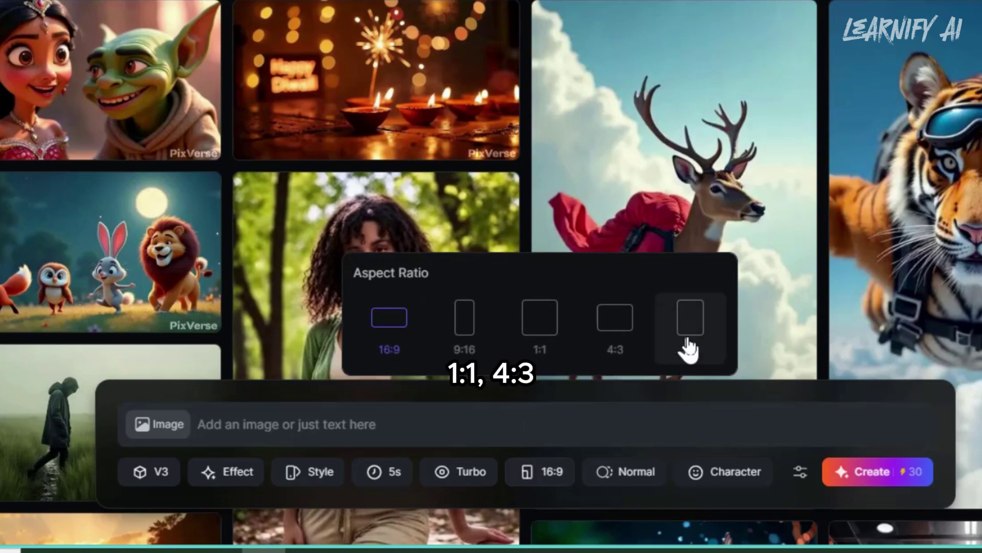
{"action": "left_click", "coordinate": [387, 324]}
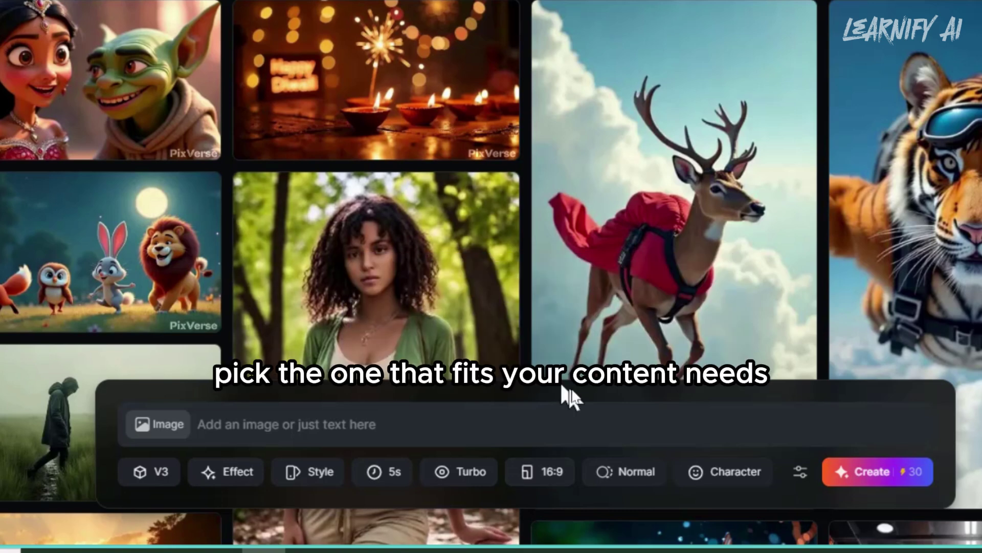
{"action": "left_click", "coordinate": [630, 479]}
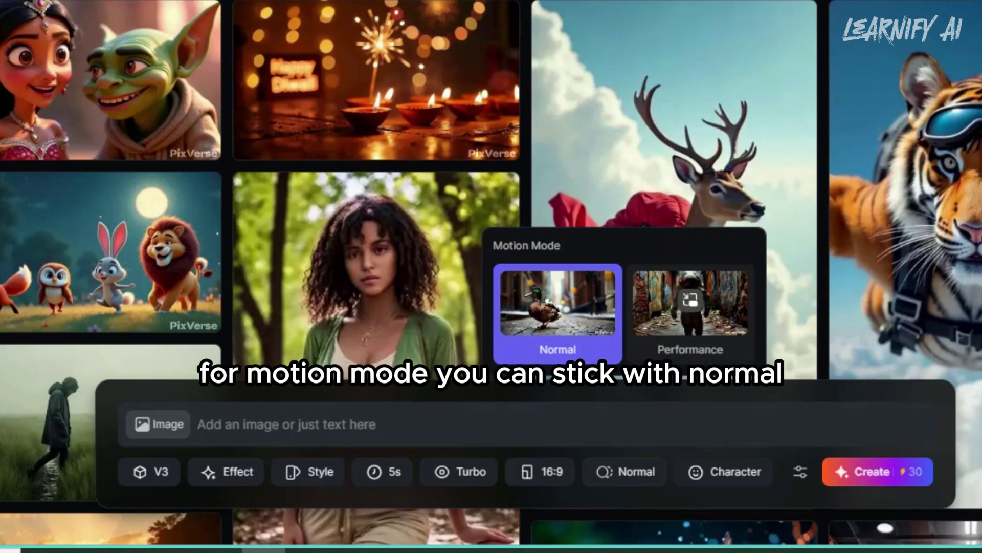
{"action": "left_click", "coordinate": [562, 305]}
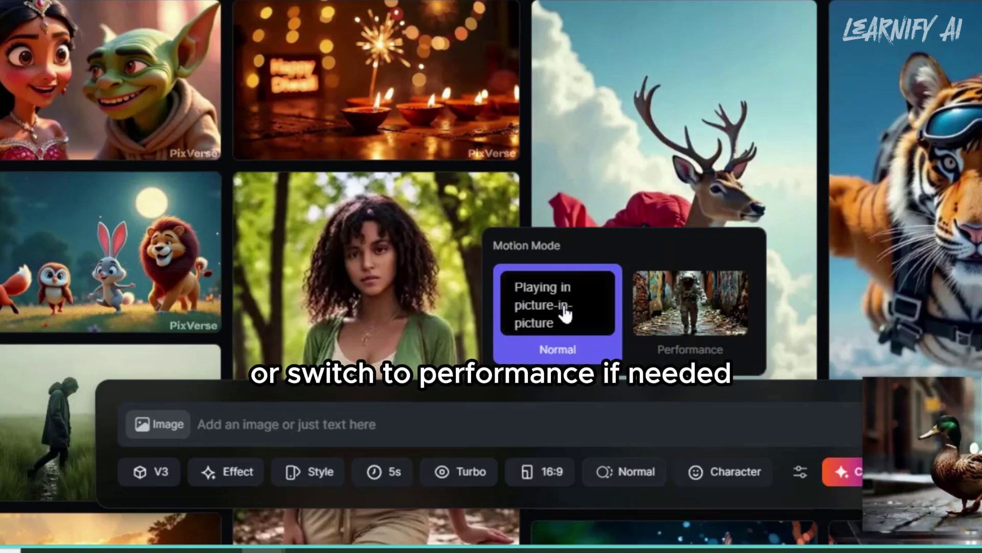
{"action": "left_click", "coordinate": [723, 473]}
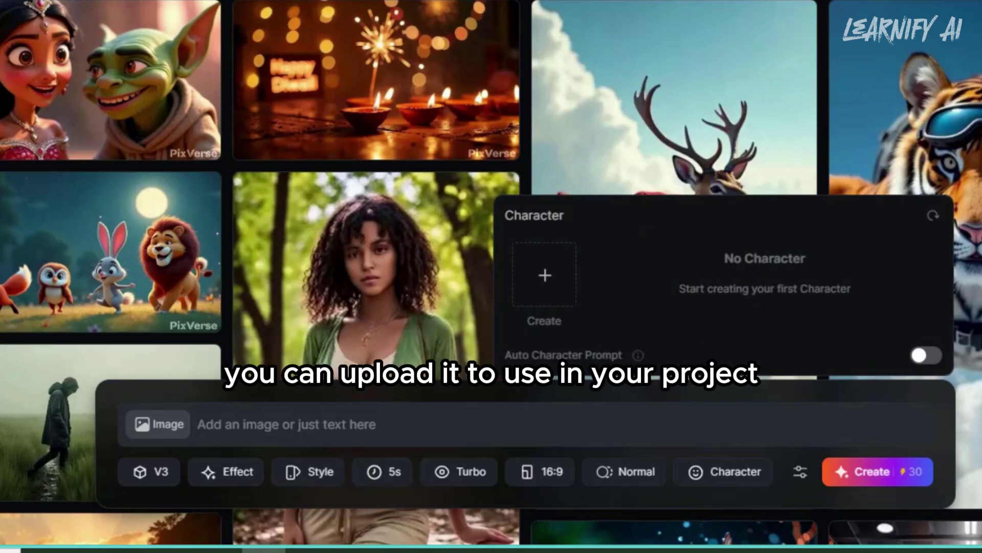
{"action": "left_click", "coordinate": [545, 292]}
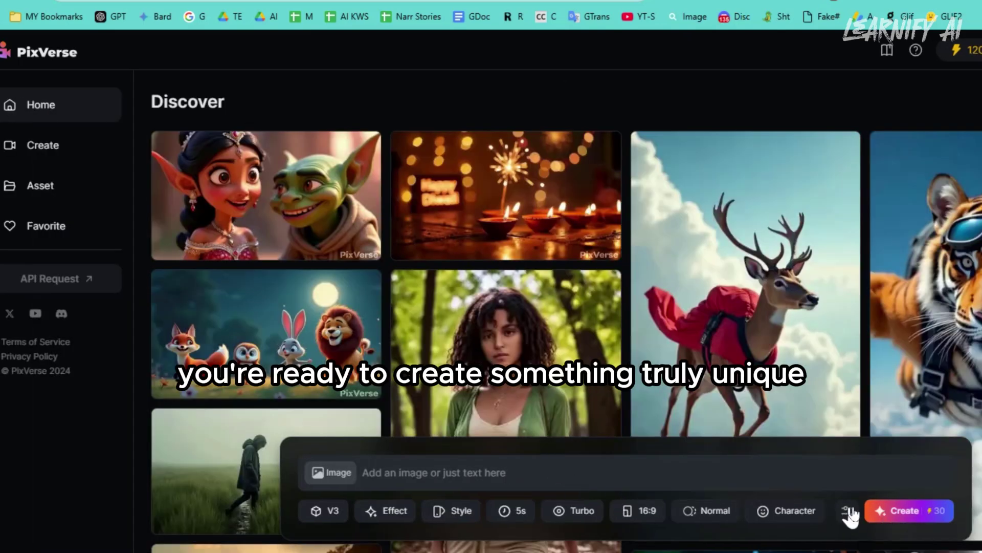
{"action": "left_click", "coordinate": [848, 510]}
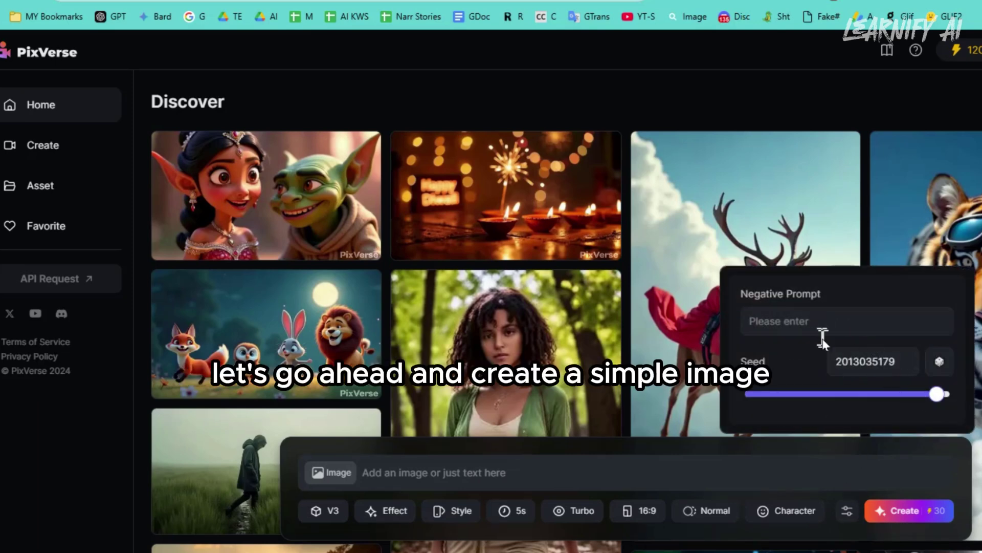
Step: Close the seed settings and copy the severed-head horror image's prompt from Leonardo.Ai
{"action": "left_click", "coordinate": [837, 470]}
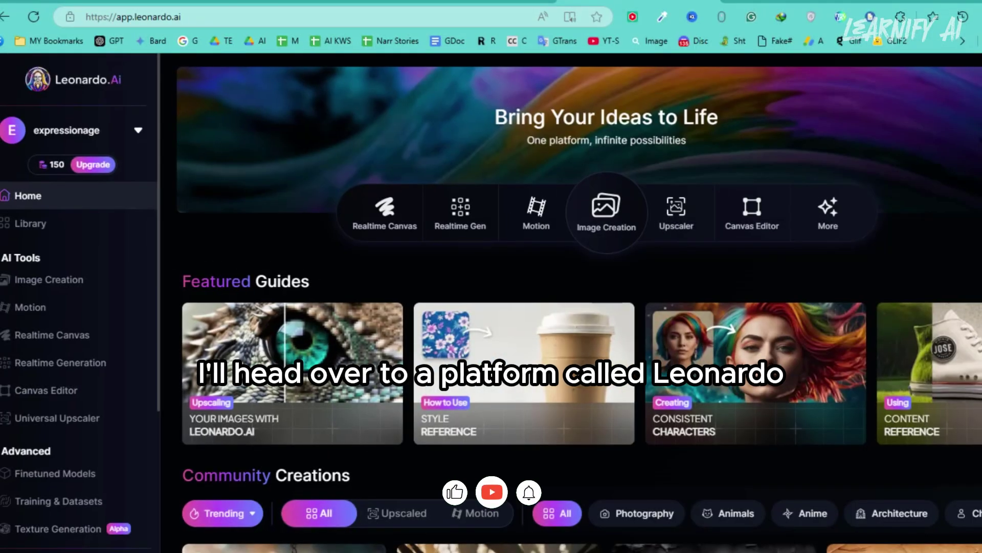
{"action": "scroll", "coordinate": [582, 302], "scroll_direction": "down", "scroll_amount": 12}
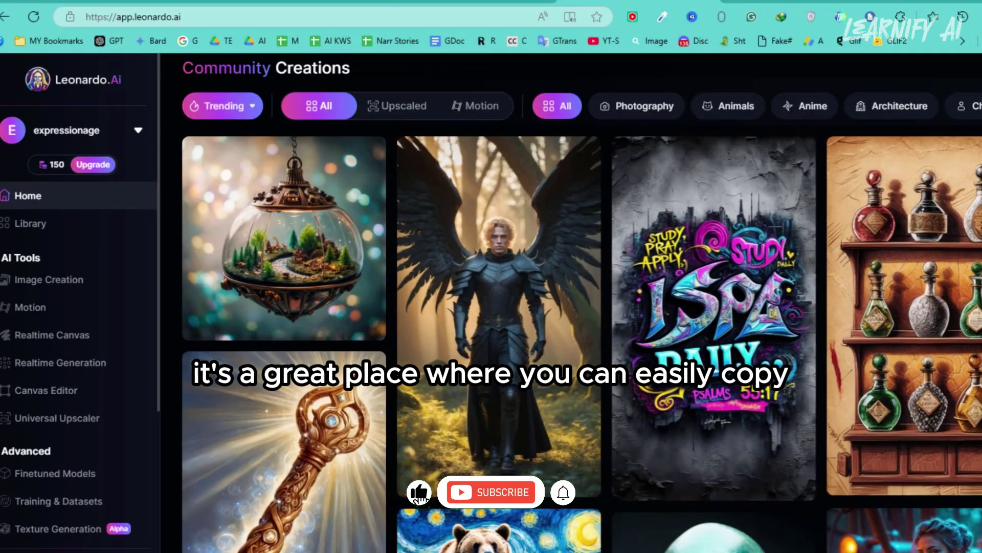
{"action": "scroll", "coordinate": [499, 325], "scroll_direction": "down", "scroll_amount": 1}
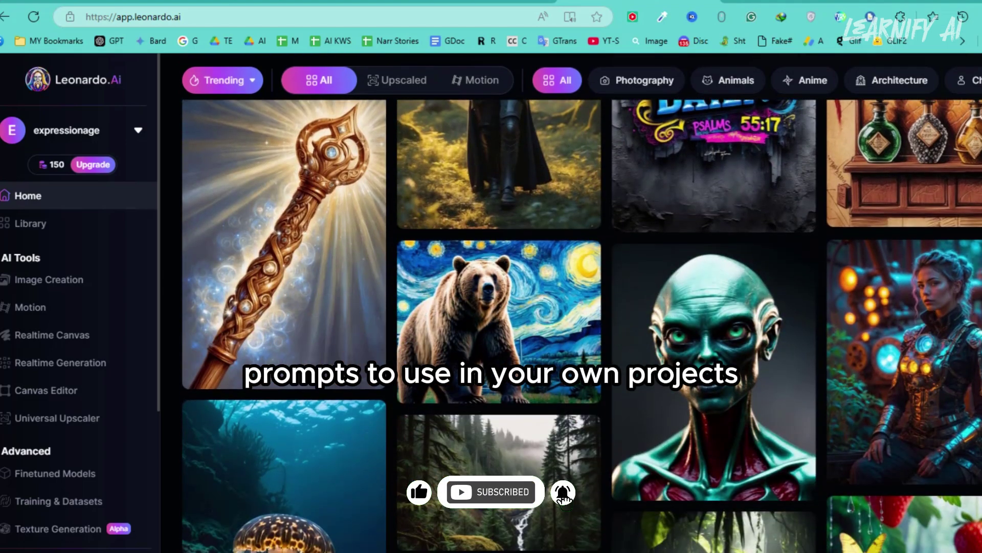
{"action": "scroll", "coordinate": [294, 292], "scroll_direction": "down", "scroll_amount": 10}
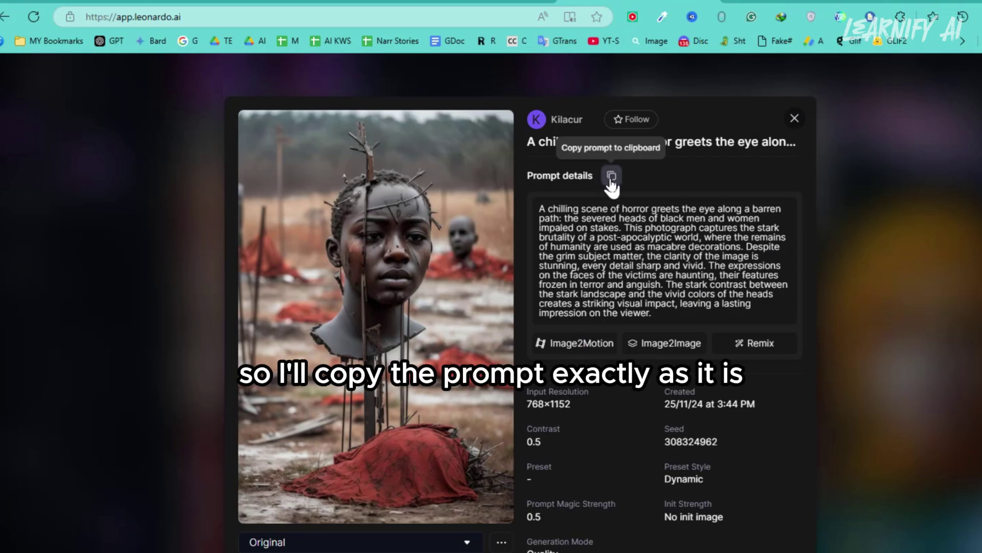
{"action": "left_click", "coordinate": [612, 176]}
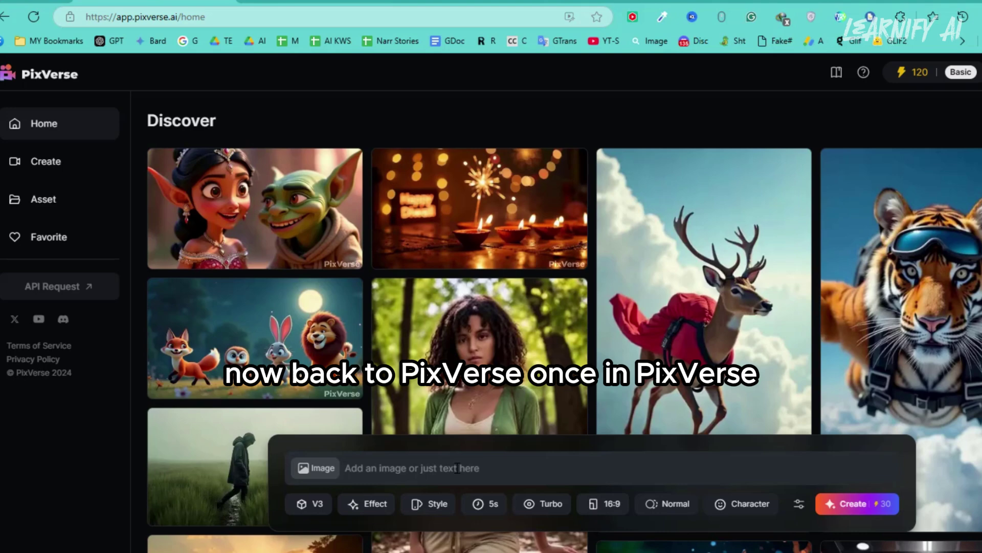
Step: Paste the horror prompt, keep the V3 model, and apply the 3D Animation style
{"action": "left_click", "coordinate": [458, 490]}
{"action": "key", "text": "ctrl+v"}
{"action": "left_click", "coordinate": [64, 499]}
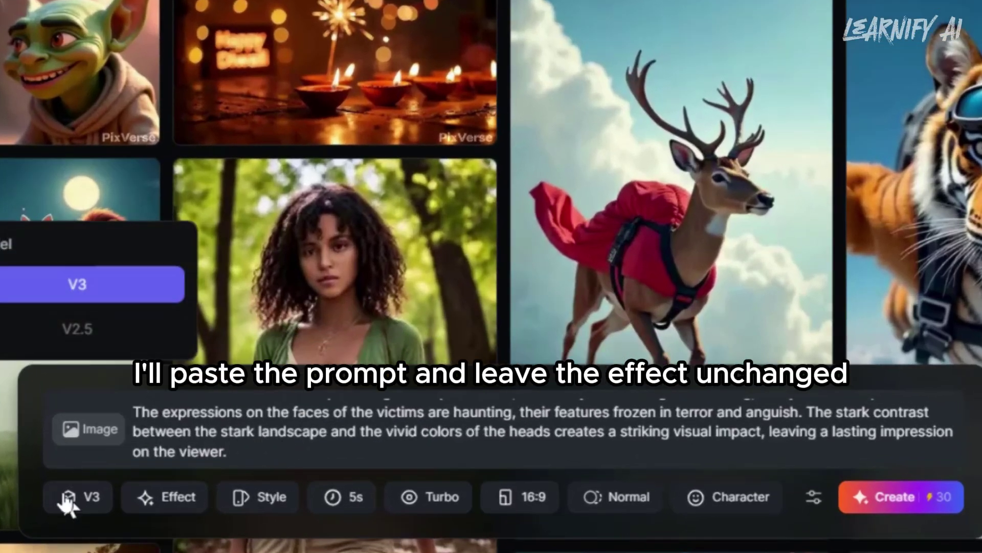
{"action": "left_click", "coordinate": [77, 290]}
{"action": "left_click", "coordinate": [149, 506]}
{"action": "scroll", "coordinate": [256, 226], "scroll_direction": "up", "scroll_amount": 5}
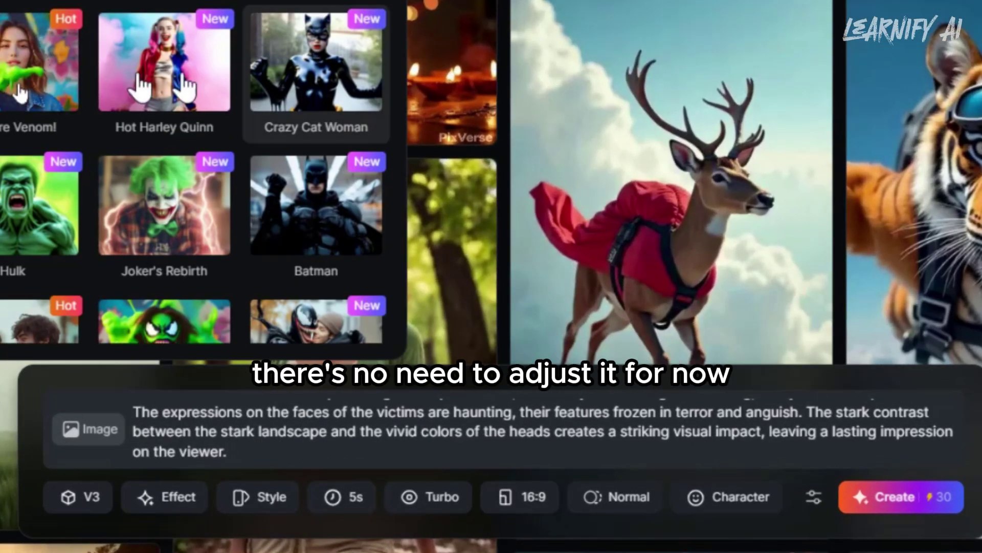
{"action": "scroll", "coordinate": [237, 268], "scroll_direction": "down", "scroll_amount": 5}
{"action": "left_click", "coordinate": [264, 499]}
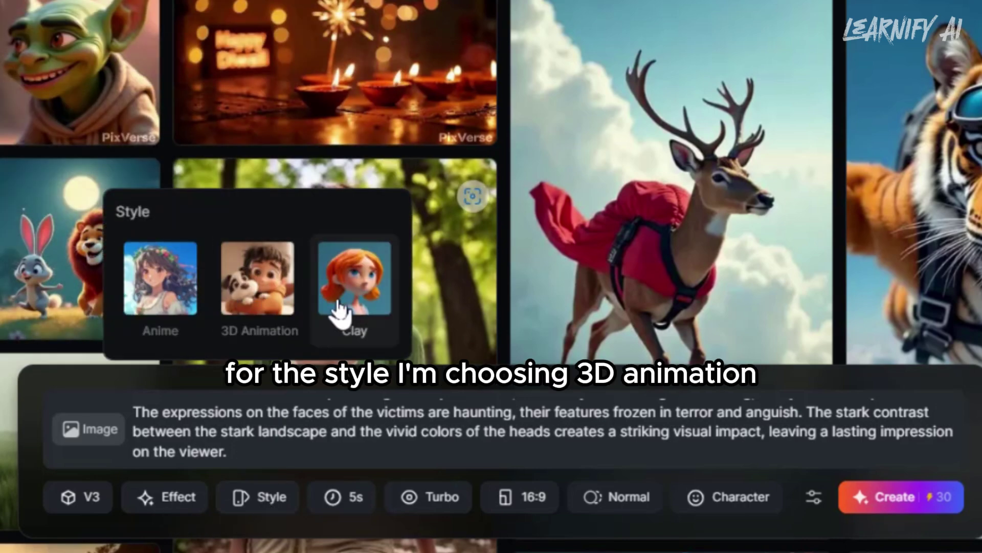
{"action": "left_click", "coordinate": [271, 307]}
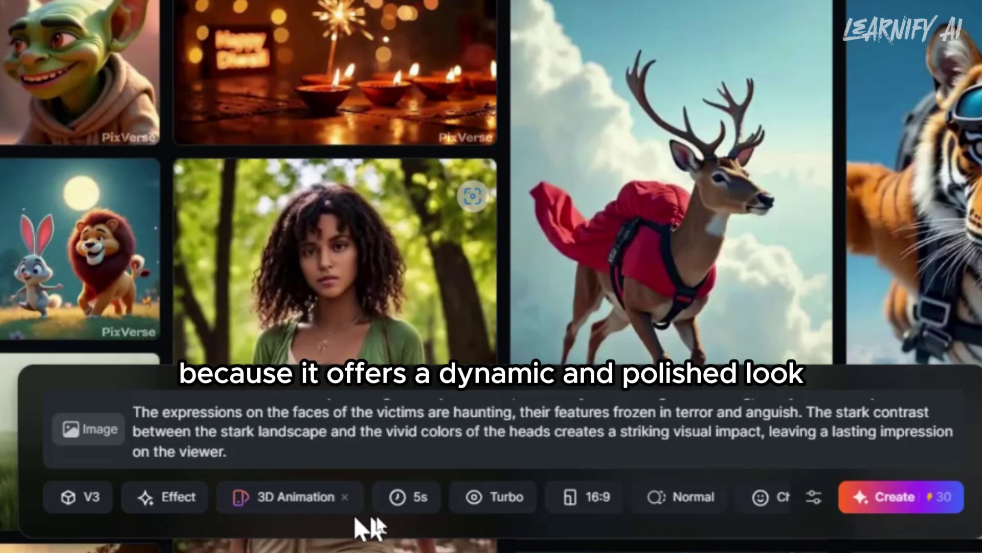
Step: Keep a 5-second length, switch to Quality mode, keep 16:9, and leave motion on Normal
{"action": "left_click", "coordinate": [416, 499]}
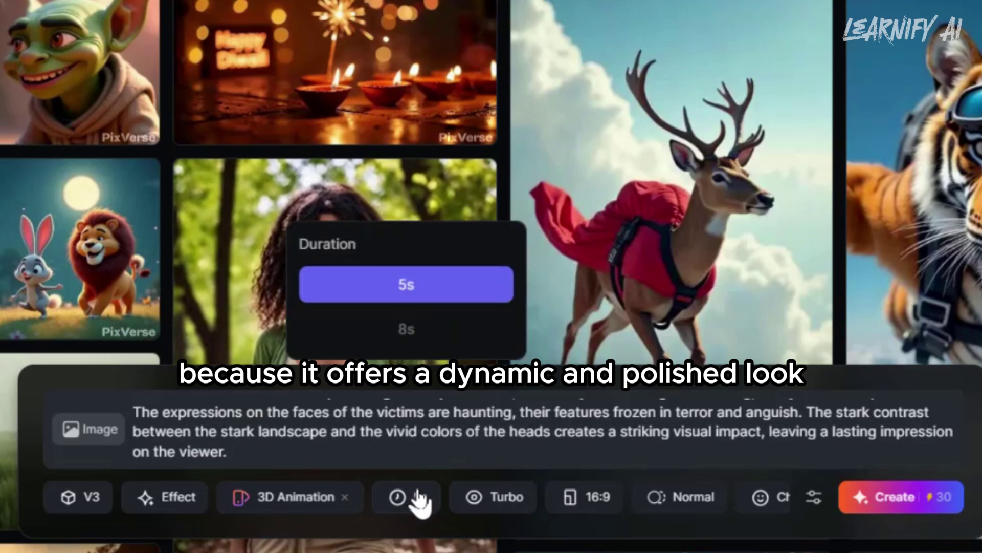
{"action": "left_click", "coordinate": [427, 297]}
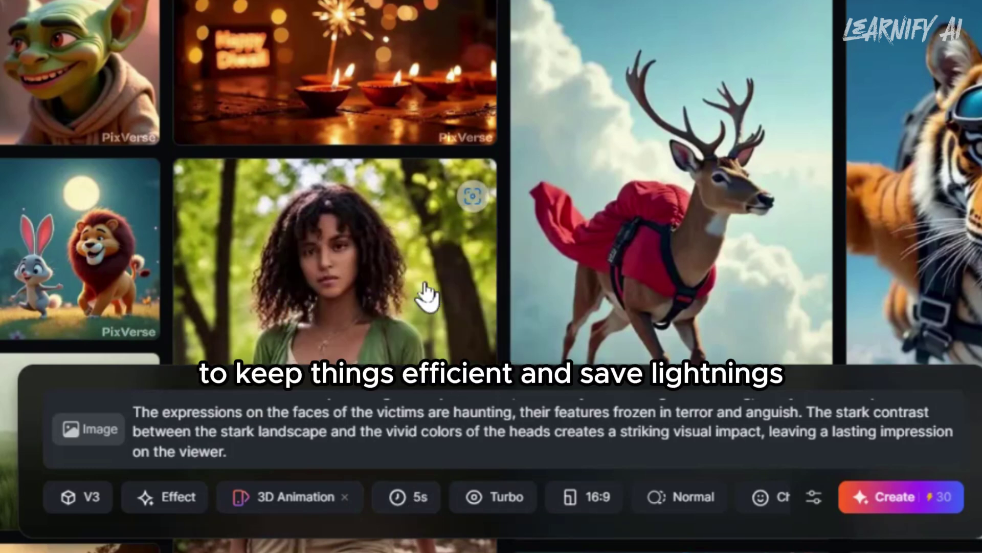
{"action": "left_click", "coordinate": [480, 499]}
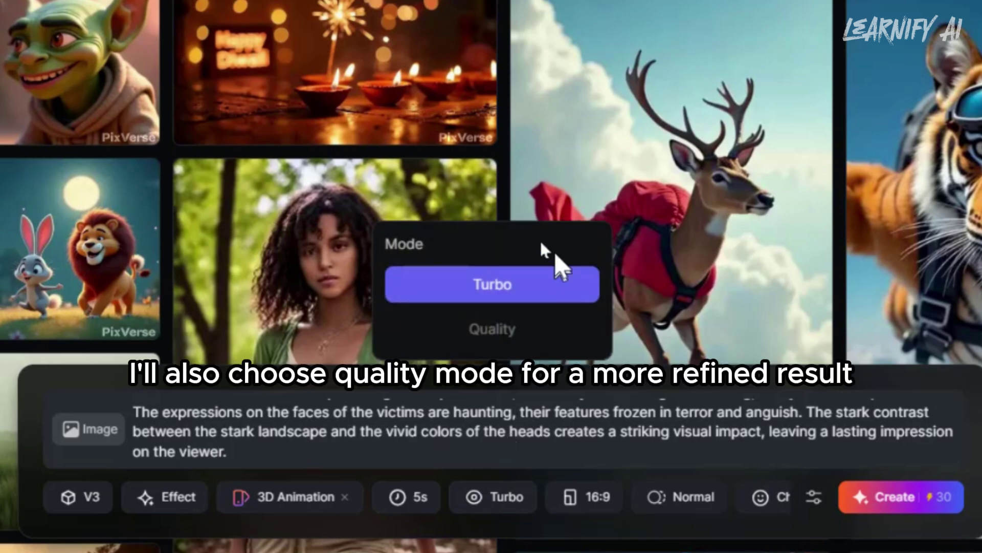
{"action": "left_click", "coordinate": [501, 335]}
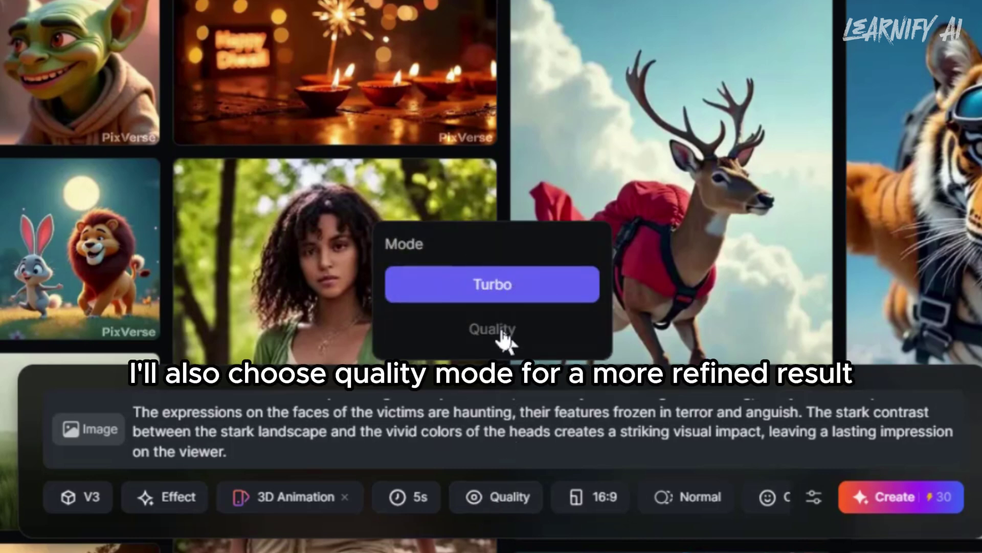
{"action": "left_click", "coordinate": [577, 497]}
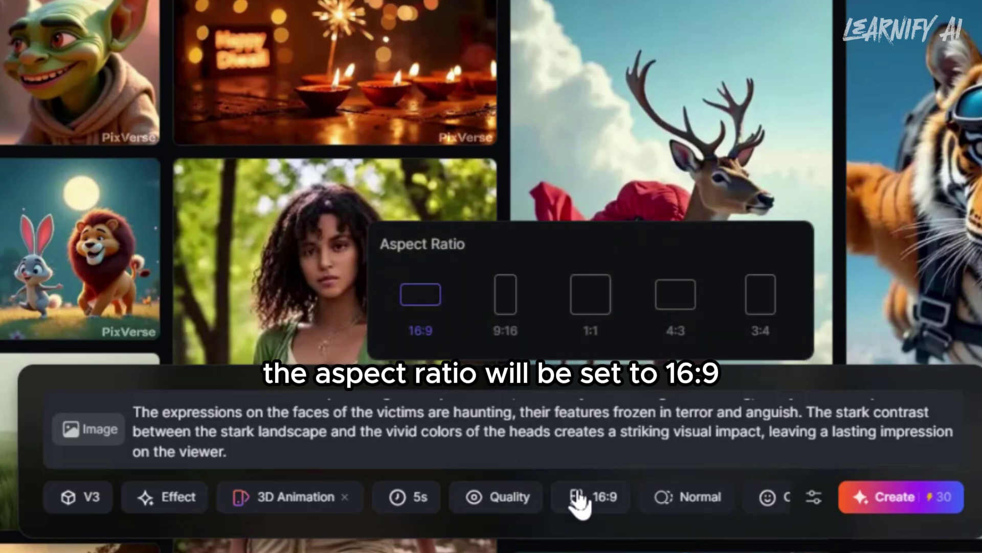
{"action": "left_click", "coordinate": [432, 327]}
{"action": "left_click", "coordinate": [671, 509]}
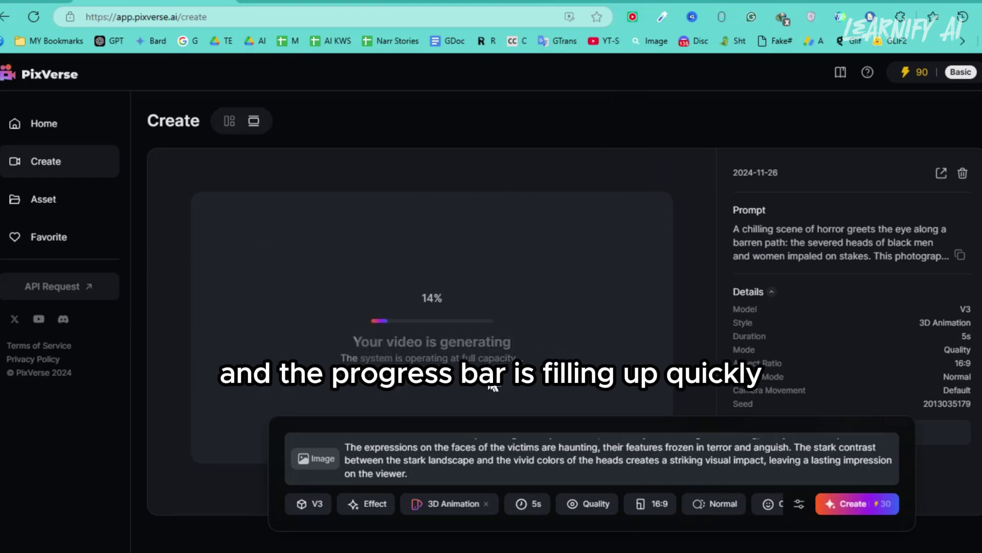
Step: Wait for the 3D-animated horror video of heads on stakes to finish generating
{"action": "scroll", "coordinate": [578, 294], "scroll_direction": "down", "scroll_amount": 1}
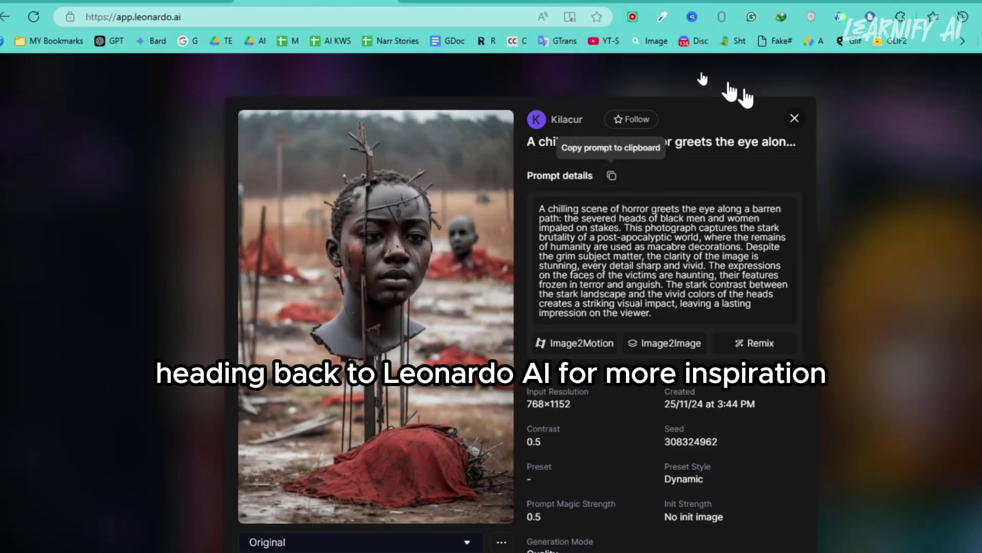
Step: Close the horror image and copy the marble Stoic philosopher statue's prompt
{"action": "left_click", "coordinate": [693, 76]}
{"action": "scroll", "coordinate": [872, 428], "scroll_direction": "down", "scroll_amount": 8}
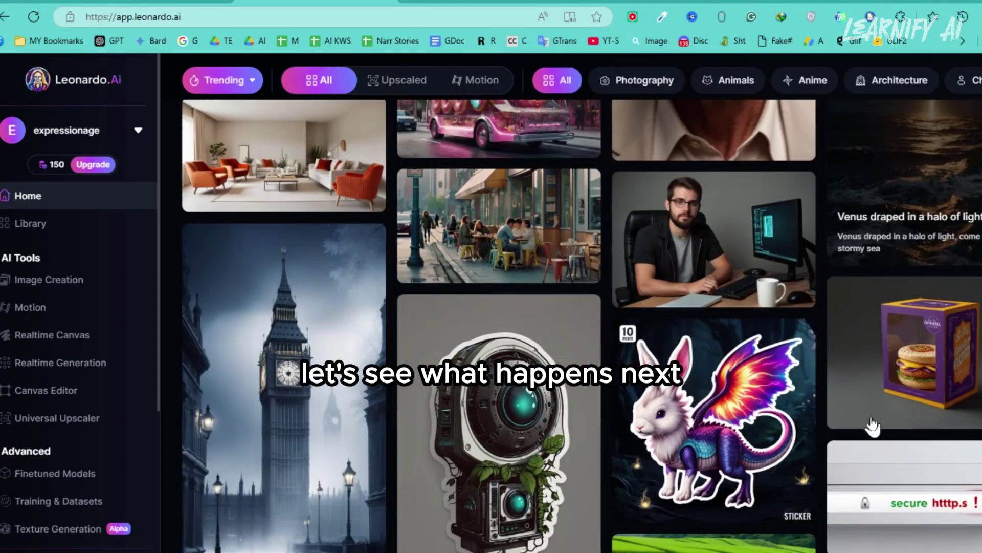
{"action": "scroll", "coordinate": [873, 428], "scroll_direction": "down", "scroll_amount": 15}
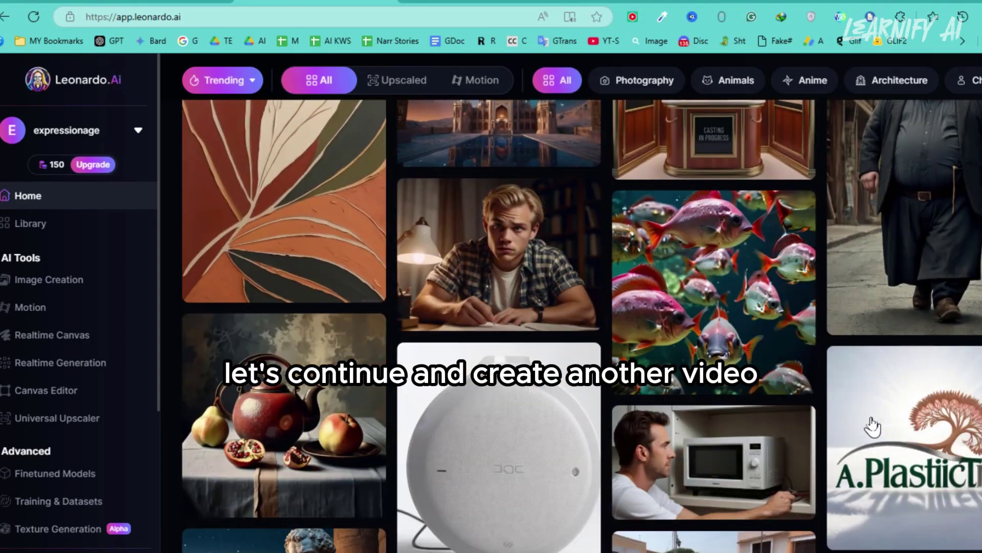
{"action": "scroll", "coordinate": [872, 427], "scroll_direction": "down", "scroll_amount": 8}
{"action": "scroll", "coordinate": [839, 409], "scroll_direction": "up", "scroll_amount": 3}
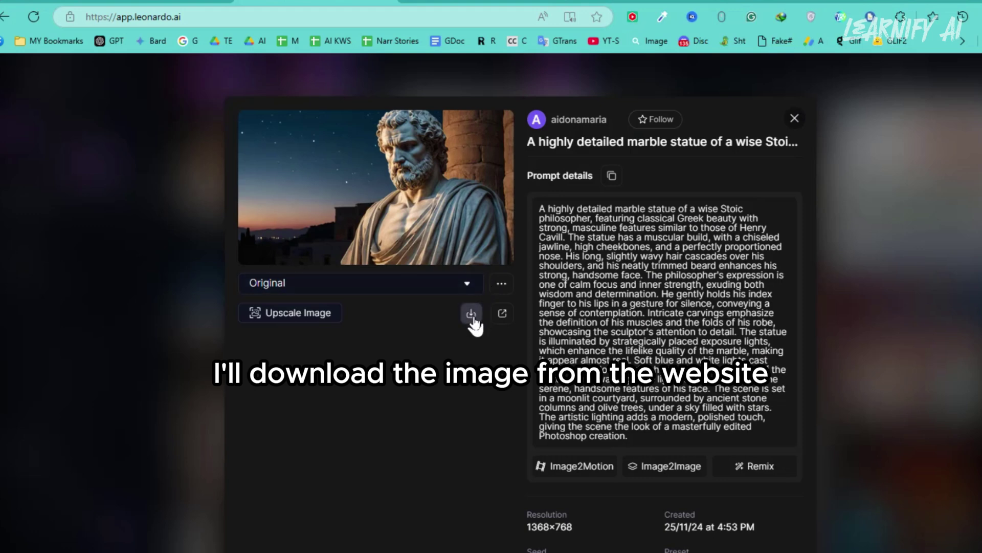
{"action": "left_click", "coordinate": [613, 176]}
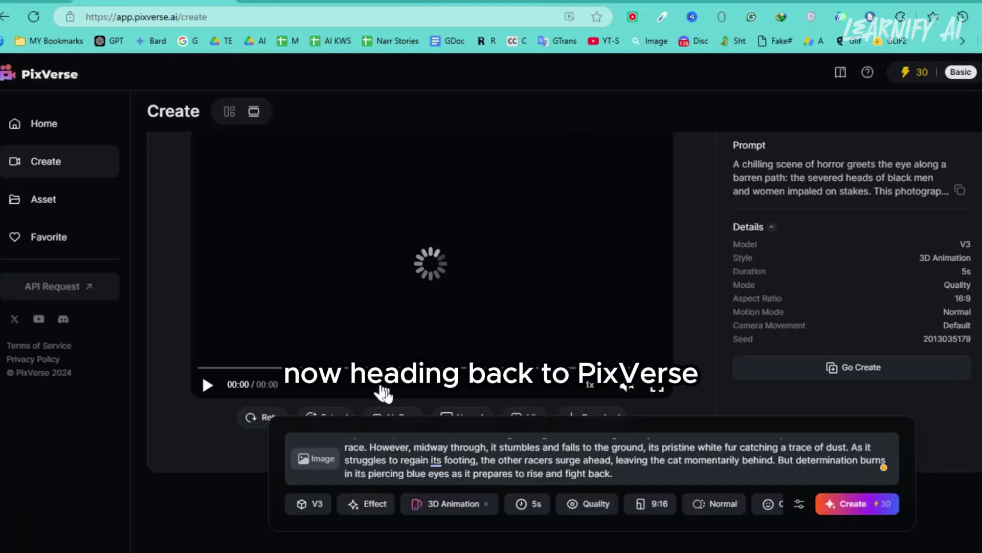
Step: Replace the old prompt with the marble statue prompt and change the ratio from 9:16 to 16:9
{"action": "key", "text": "ctrl+v"}
{"action": "key", "text": "ctrl+a"}
{"action": "key", "text": "Right"}
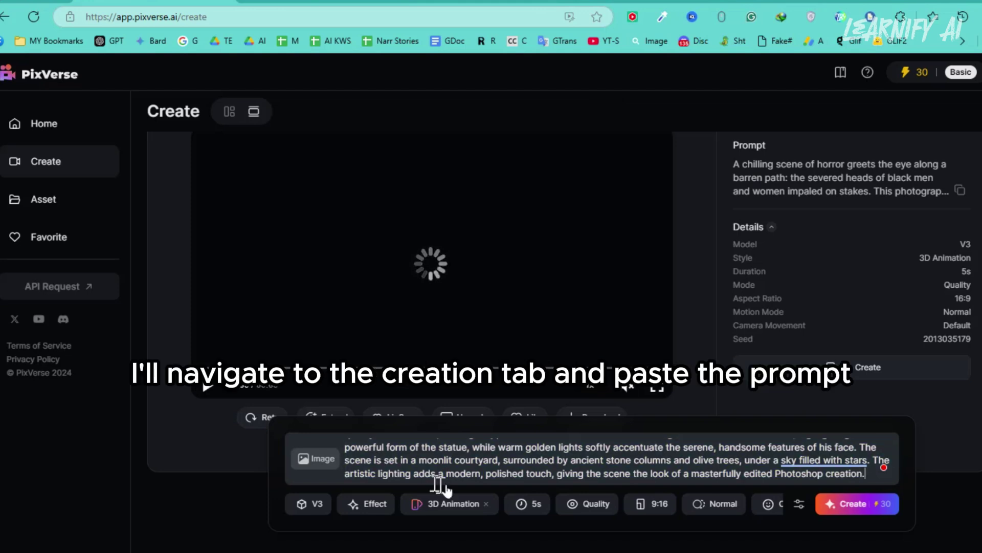
{"action": "left_click", "coordinate": [657, 506]}
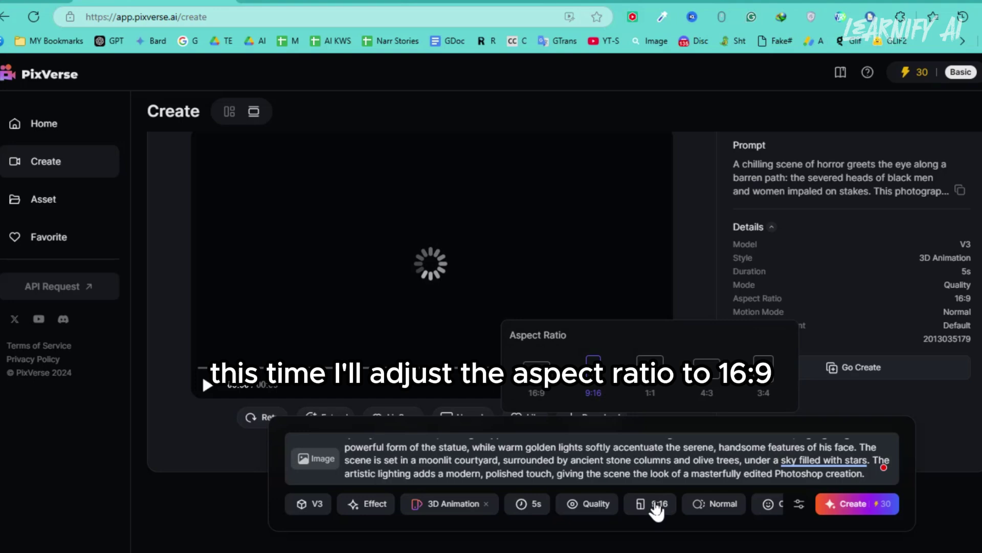
{"action": "left_click", "coordinate": [537, 386]}
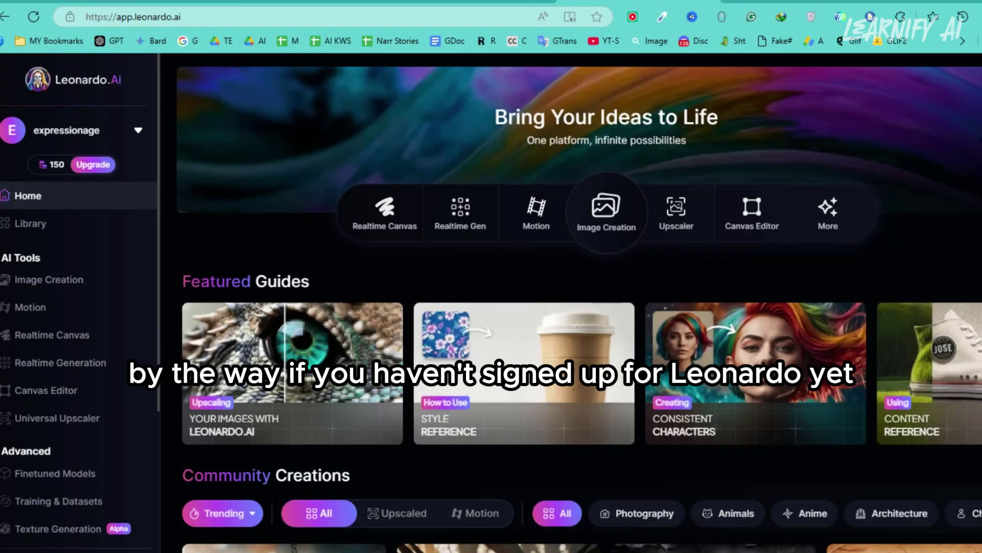
Step: Scroll down through Leonardo.Ai's Community Creations feed
{"action": "scroll", "coordinate": [578, 302], "scroll_direction": "down", "scroll_amount": 10}
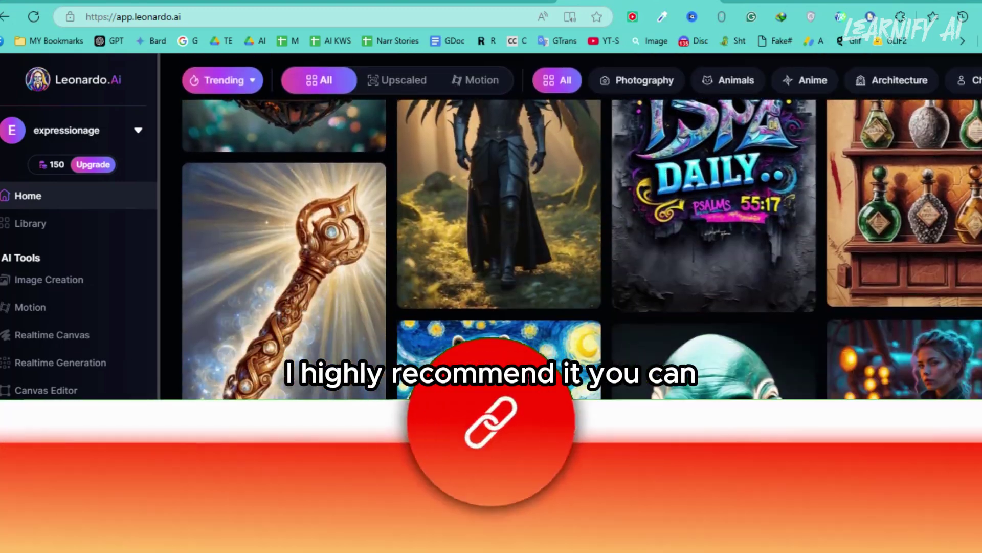
{"action": "scroll", "coordinate": [578, 302], "scroll_direction": "down", "scroll_amount": 4}
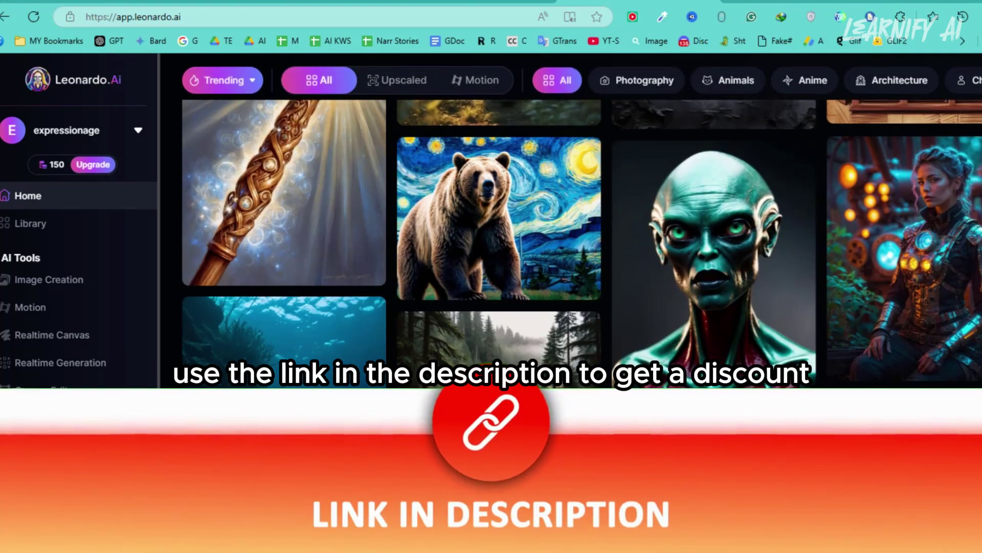
{"action": "scroll", "coordinate": [578, 302], "scroll_direction": "down", "scroll_amount": 5}
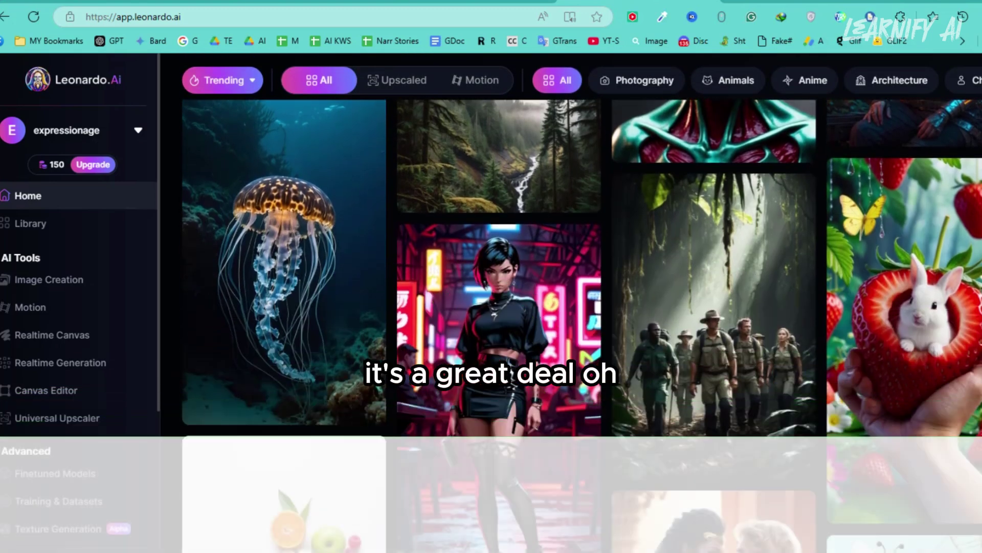
{"action": "scroll", "coordinate": [578, 302], "scroll_direction": "down", "scroll_amount": 10}
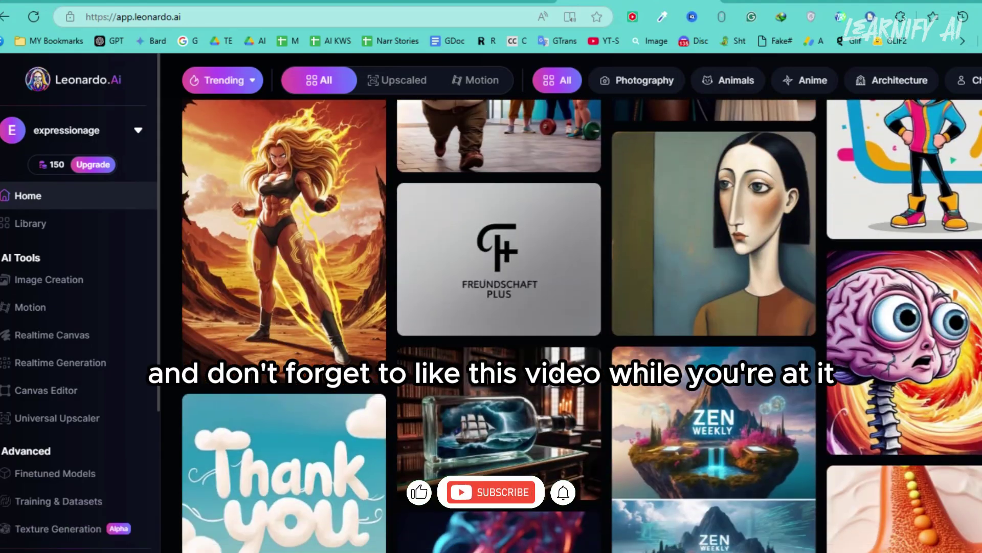
{"action": "scroll", "coordinate": [578, 302], "scroll_direction": "down", "scroll_amount": 15}
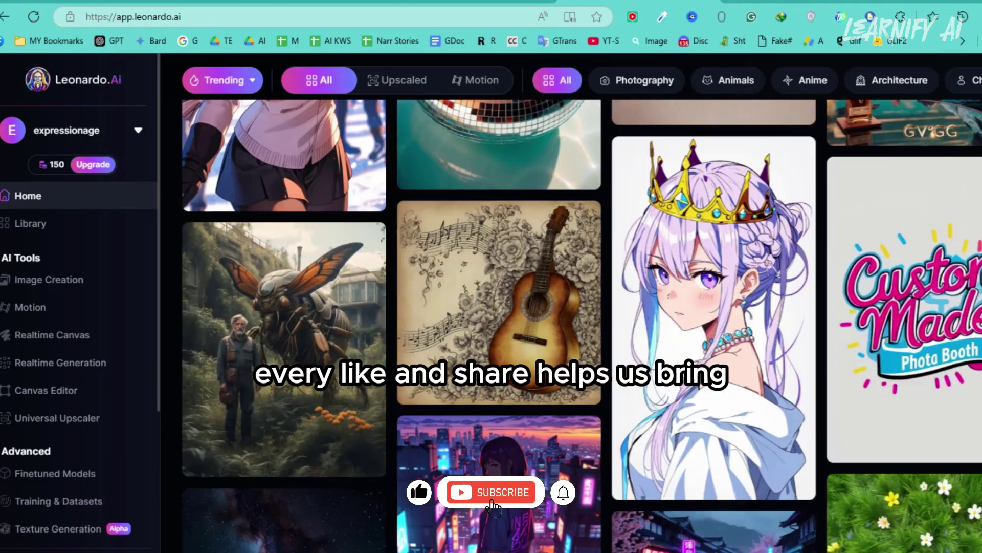
{"action": "scroll", "coordinate": [578, 302], "scroll_direction": "down", "scroll_amount": 15}
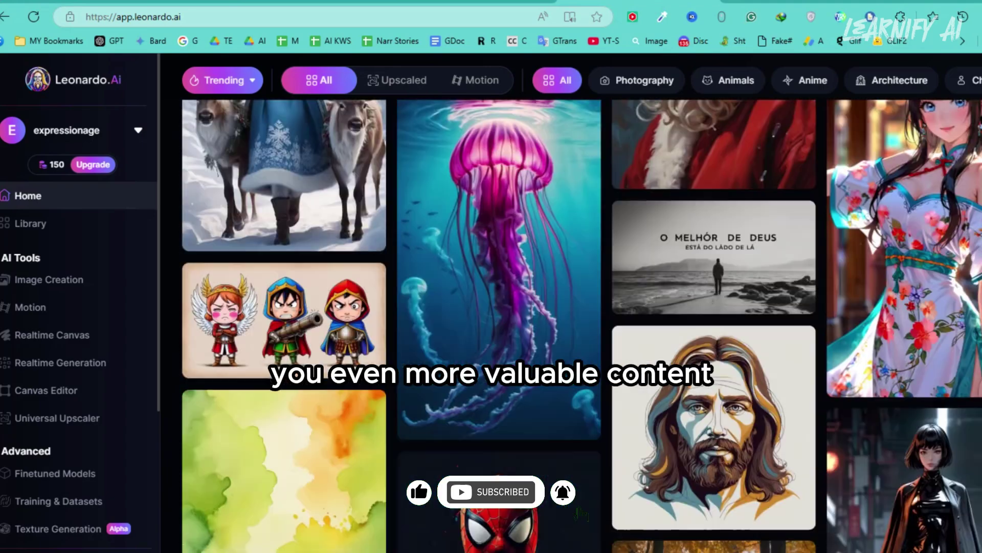
{"action": "scroll", "coordinate": [578, 302], "scroll_direction": "down", "scroll_amount": 15}
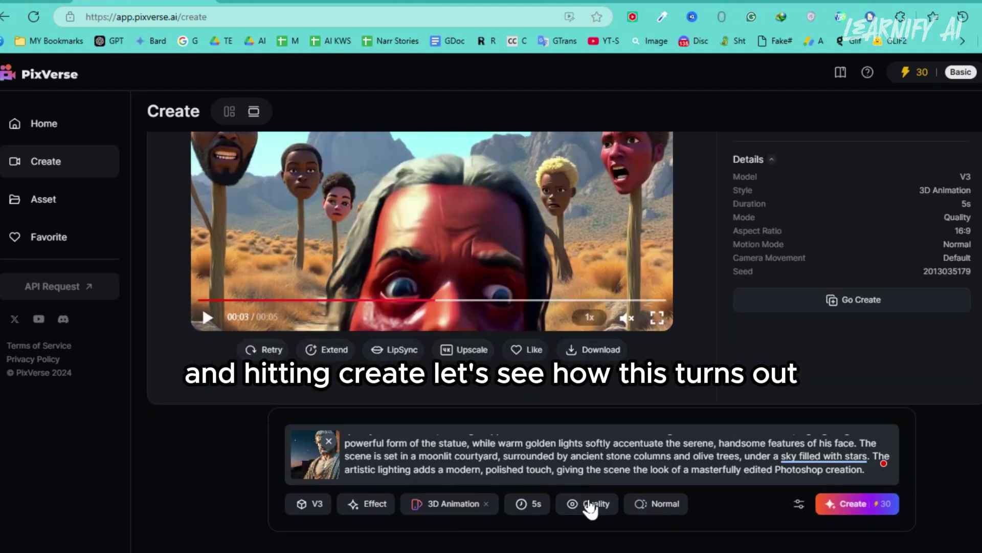
Step: Keep Quality mode and generate the 3D-animated marble Stoic statue video
{"action": "left_click", "coordinate": [578, 389]}
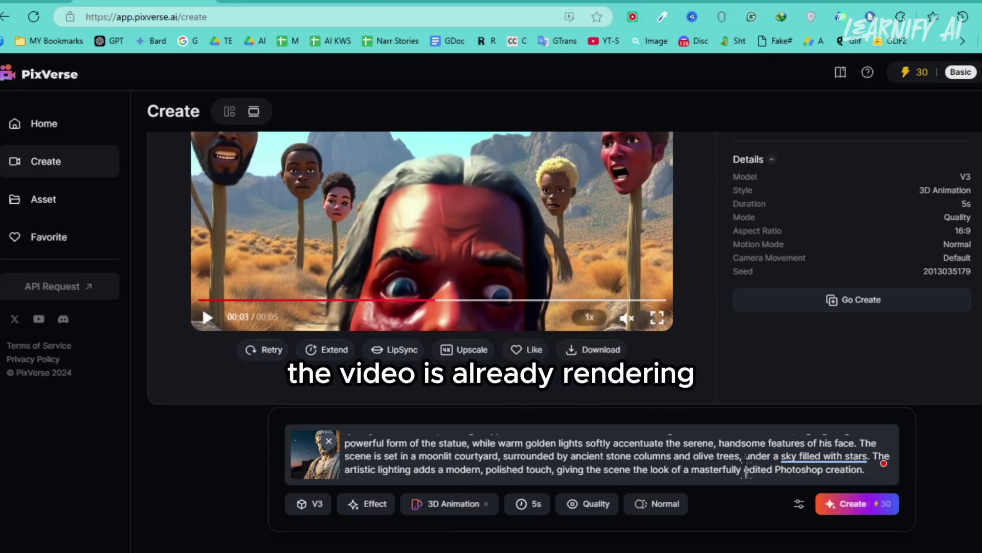
{"action": "left_click", "coordinate": [854, 504]}
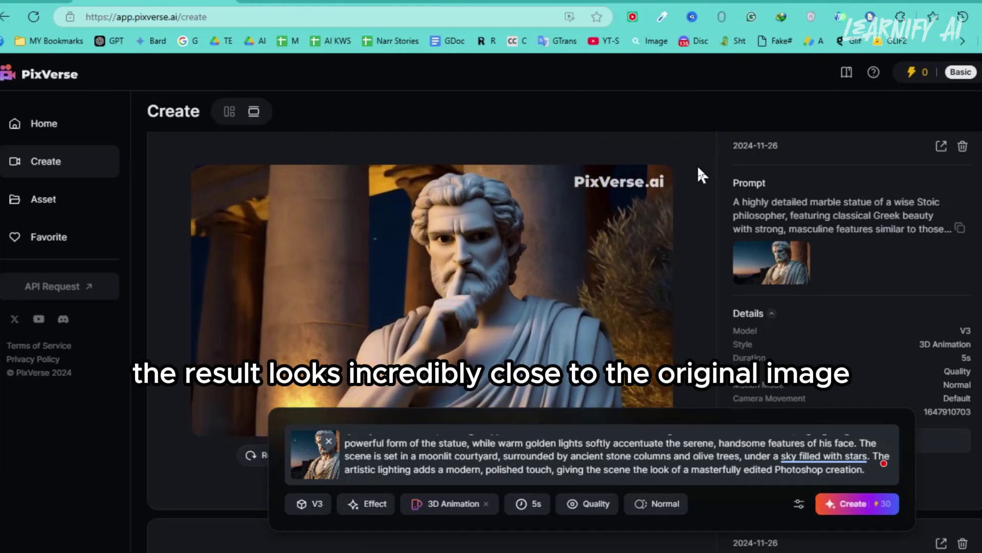
{"action": "scroll", "coordinate": [697, 165], "scroll_direction": "down", "scroll_amount": 1}
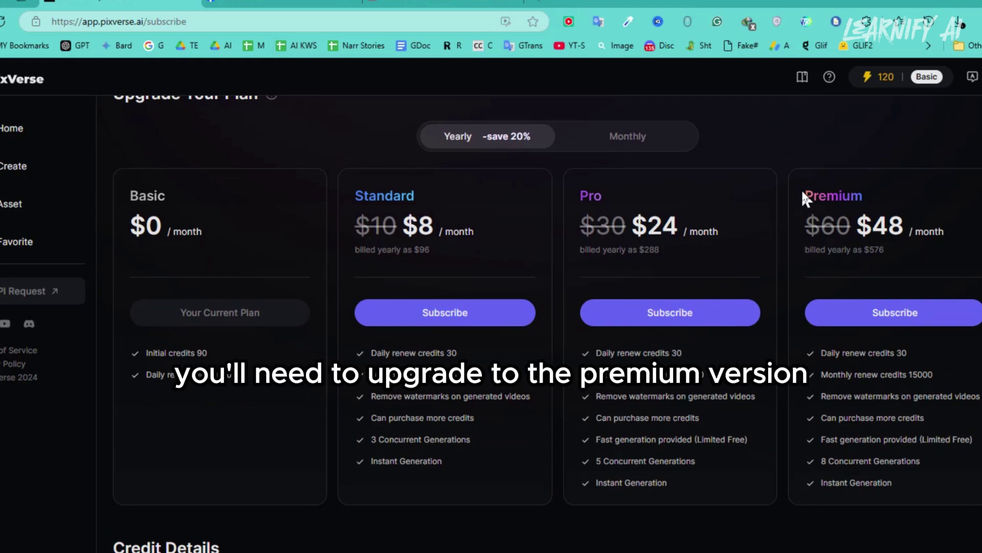
Step: Highlight the Premium plan's name, $48/month price, 15000 monthly credits and watermark removal
{"action": "left_click_drag", "start_coordinate": [808, 196], "coordinate": [830, 199]}
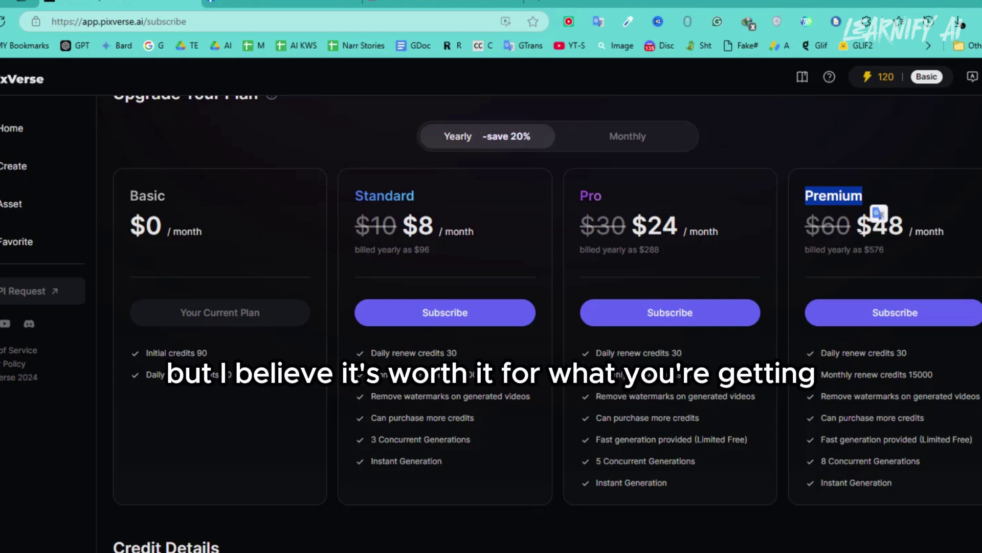
{"action": "left_click_drag", "start_coordinate": [941, 232], "coordinate": [947, 244]}
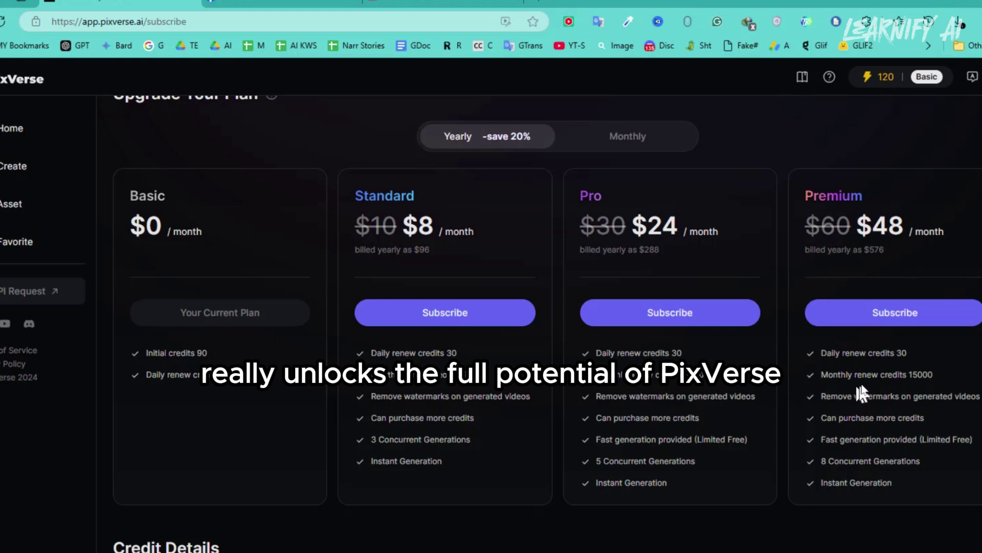
{"action": "left_click_drag", "start_coordinate": [823, 353], "coordinate": [909, 354]}
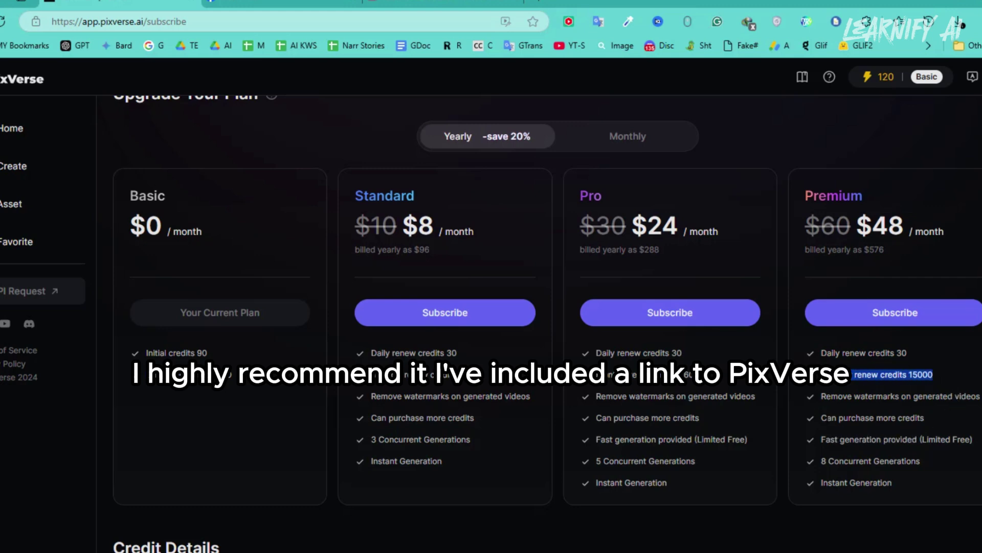
{"action": "left_click_drag", "start_coordinate": [820, 396], "coordinate": [924, 404]}
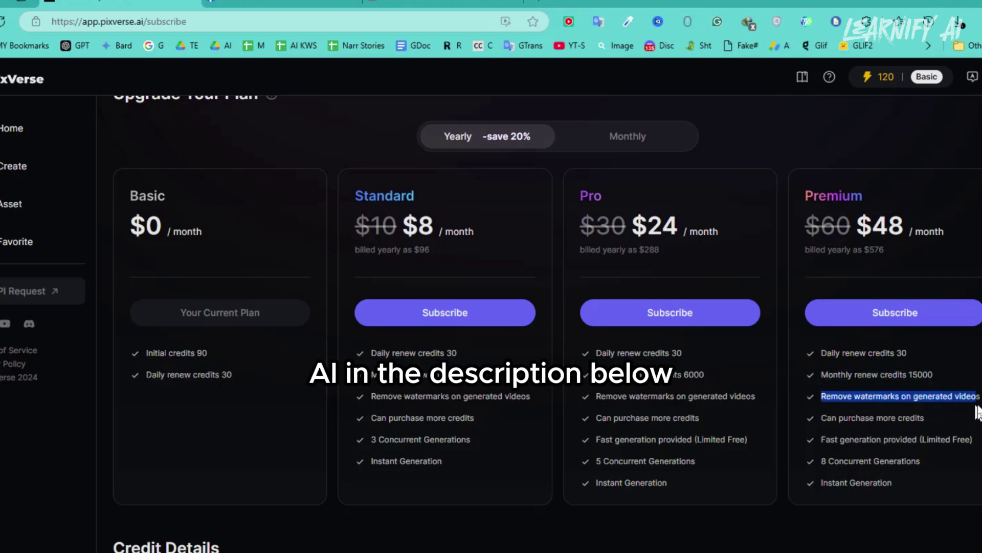